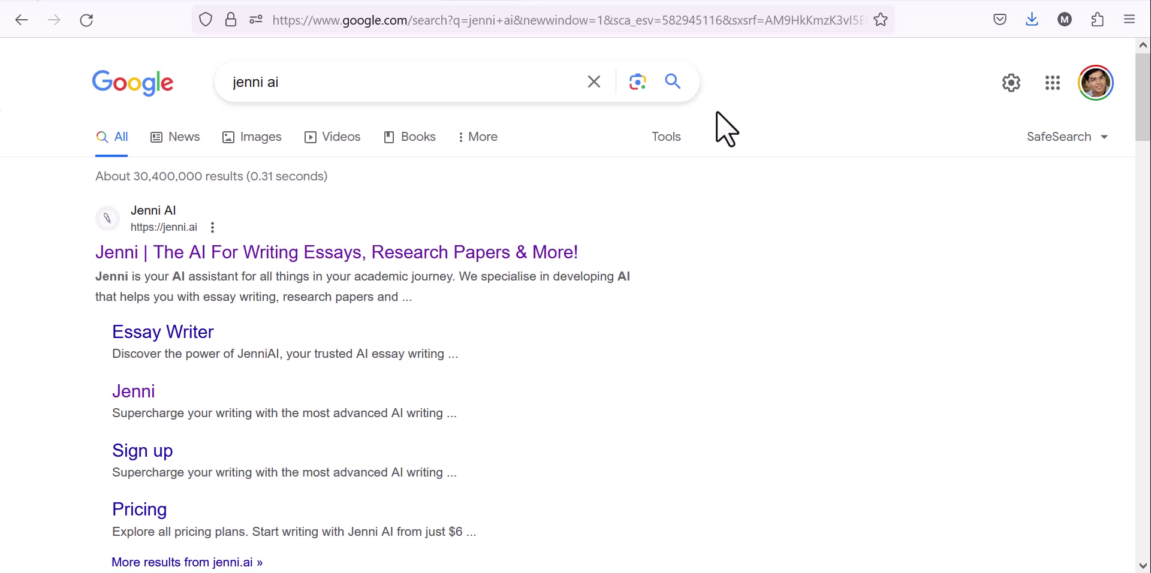
Open the Jenni AI website from the search results and log in with the Google account
click(400, 257)
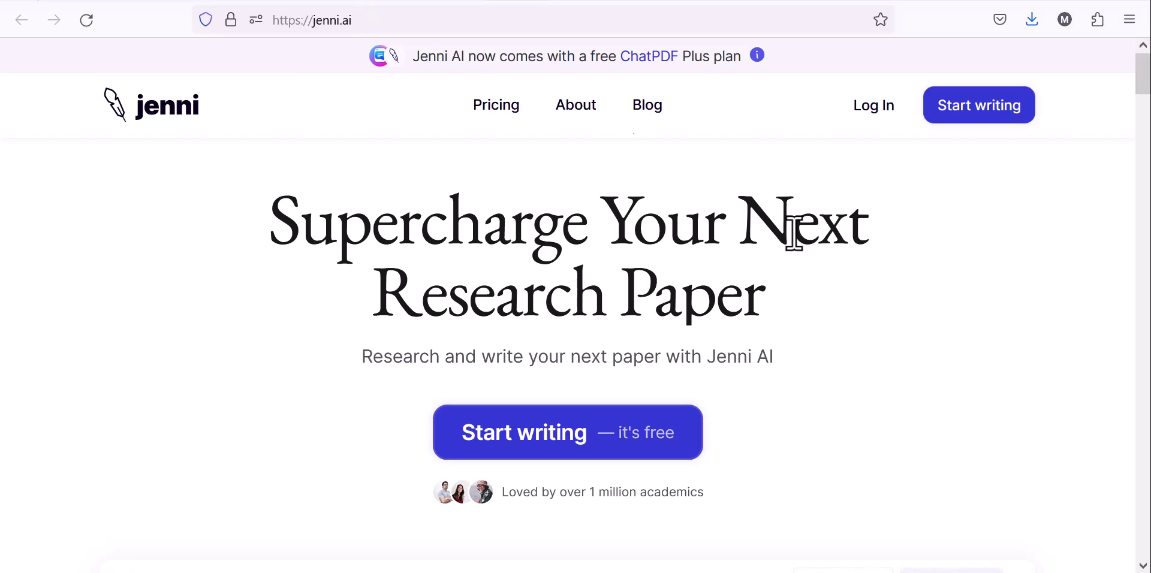
click(882, 103)
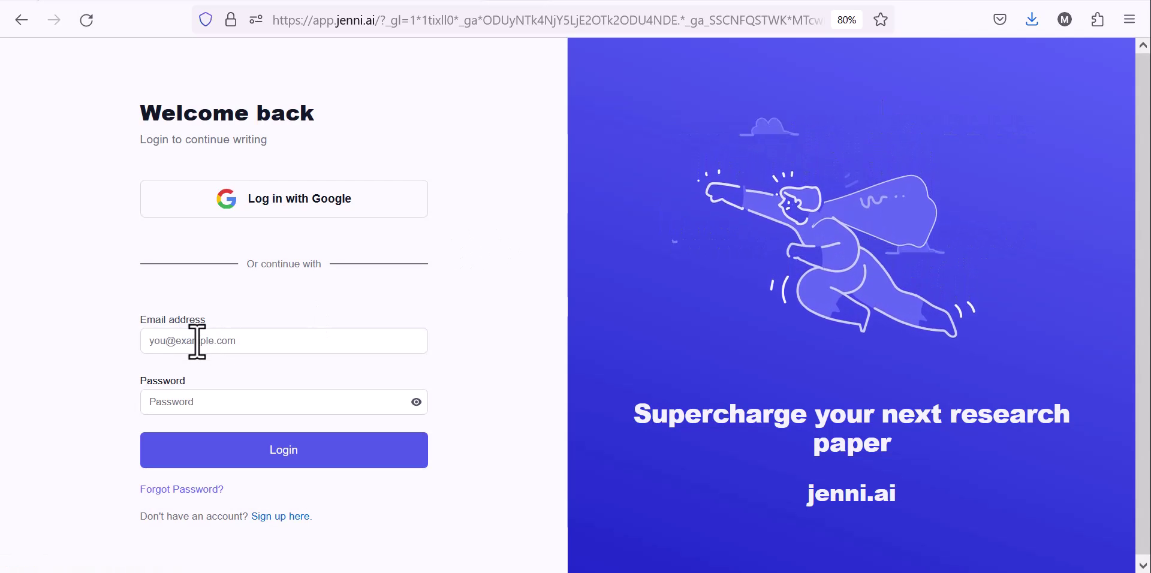
click(296, 206)
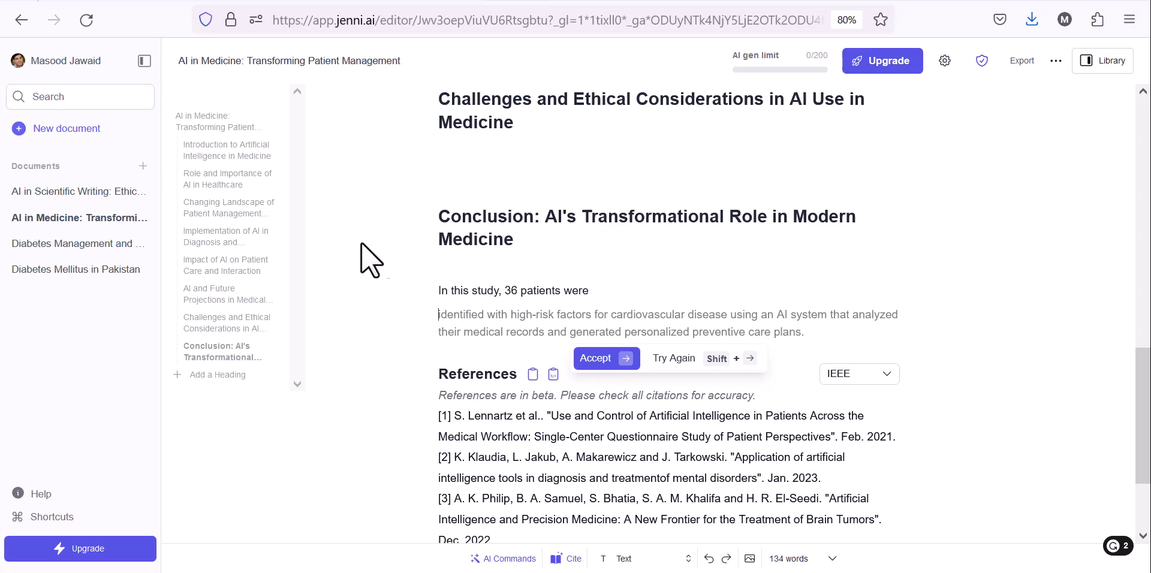
Create a new document with the prompt "A research article about the role of Artificial Intelligence and its benifits to the researcher"
click(67, 131)
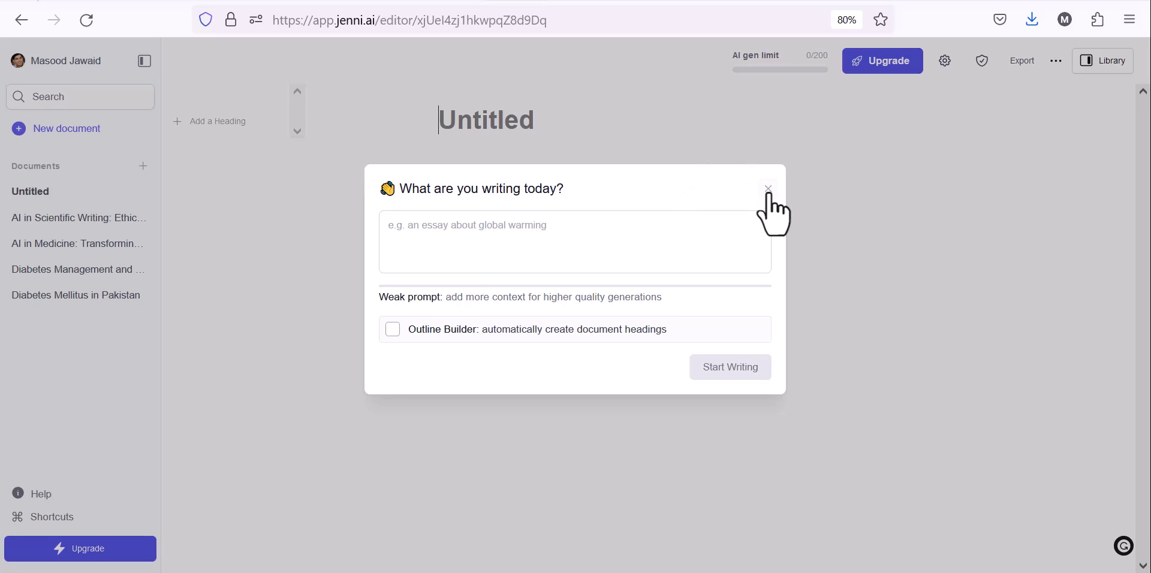
click(643, 229)
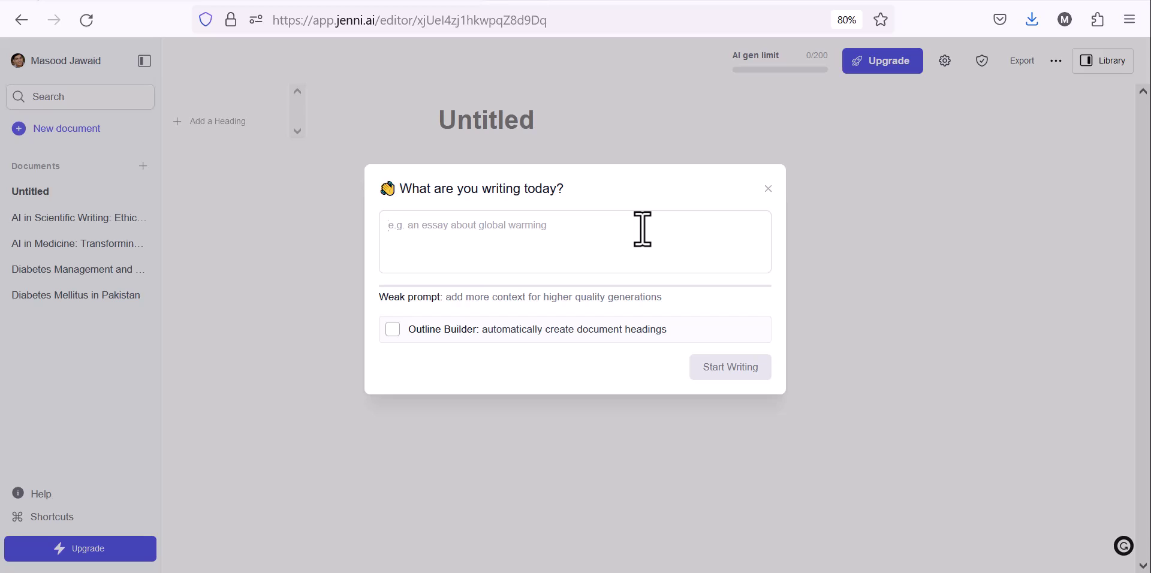
text(A r)
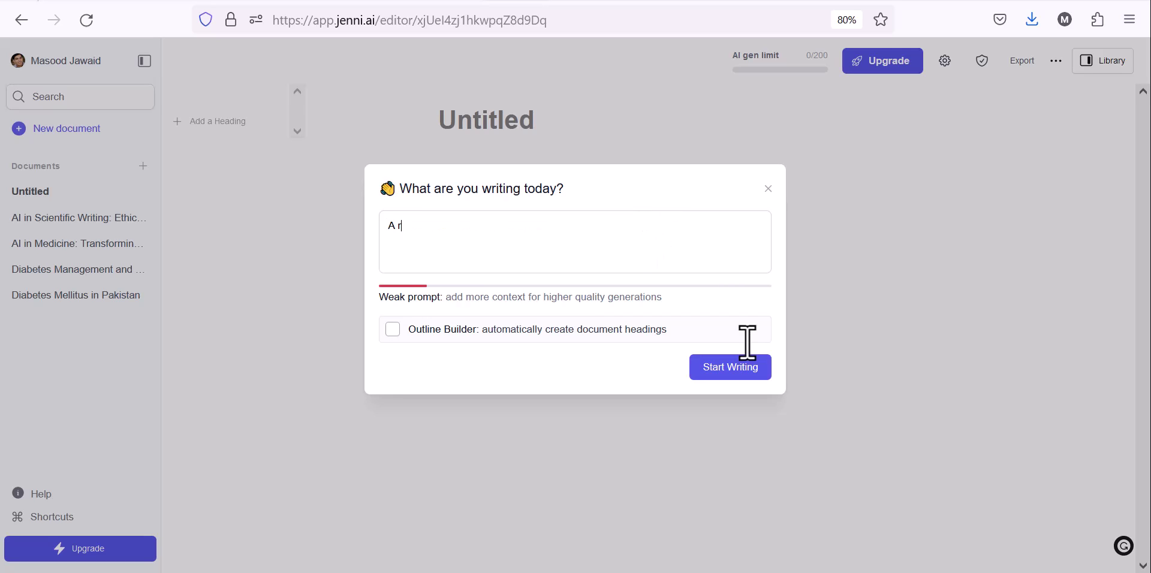
text(esearch artic)
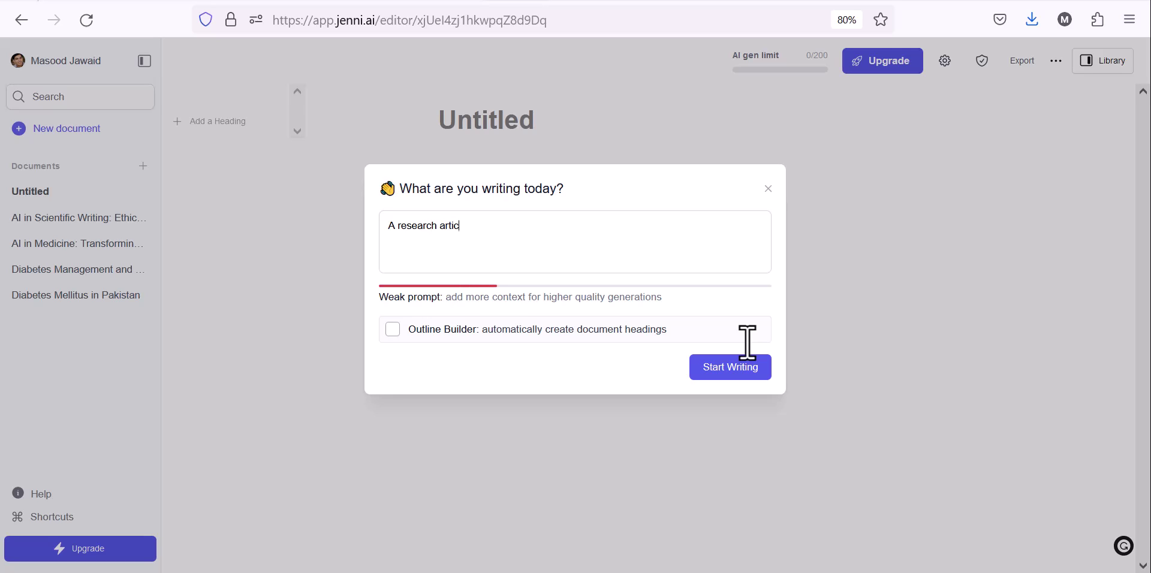
text(le about the r)
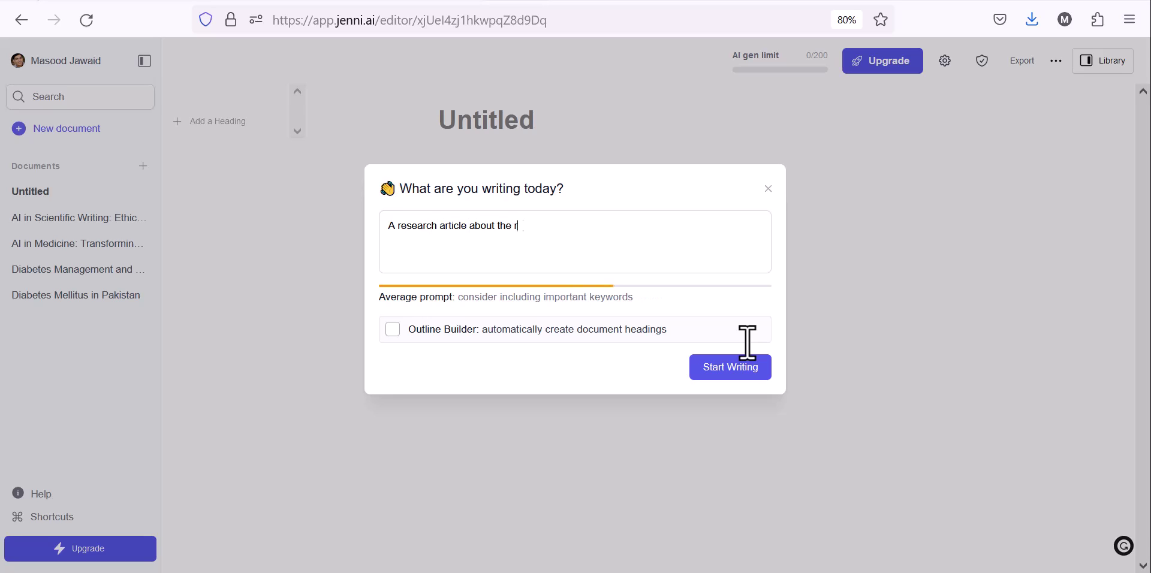
text(ole of AI)
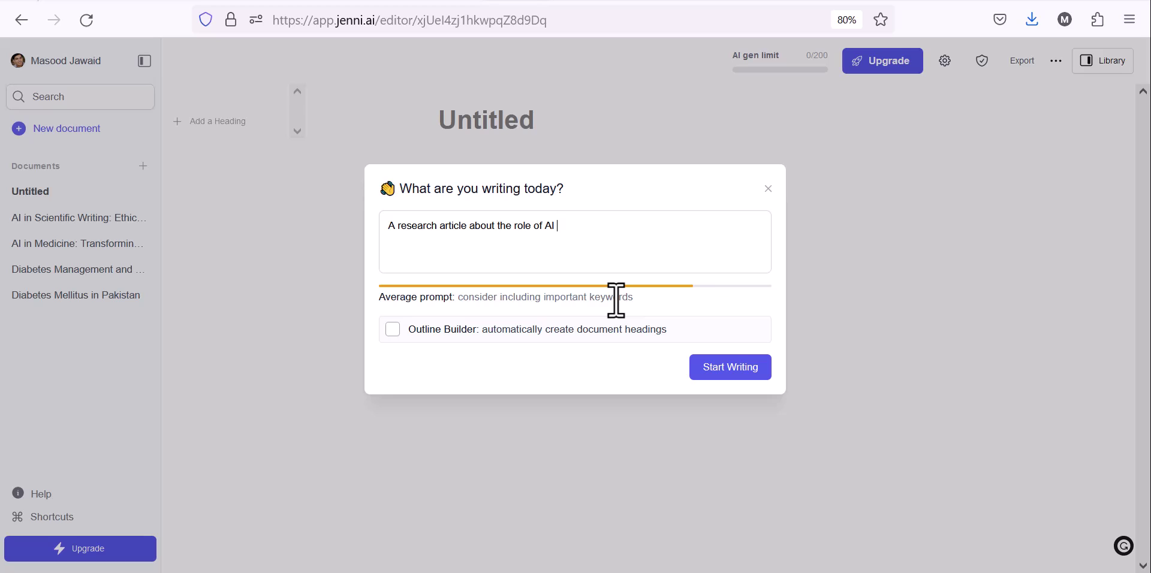
key(BackSpace)
key(BackSpace)
text(rtificial Intelligenc)
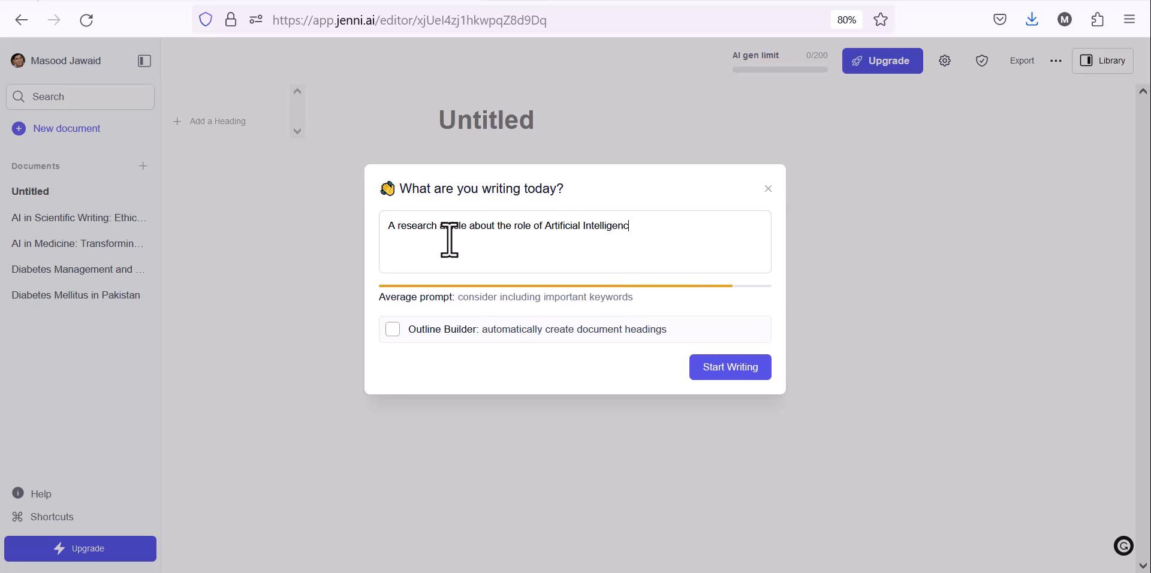
text(e and its b)
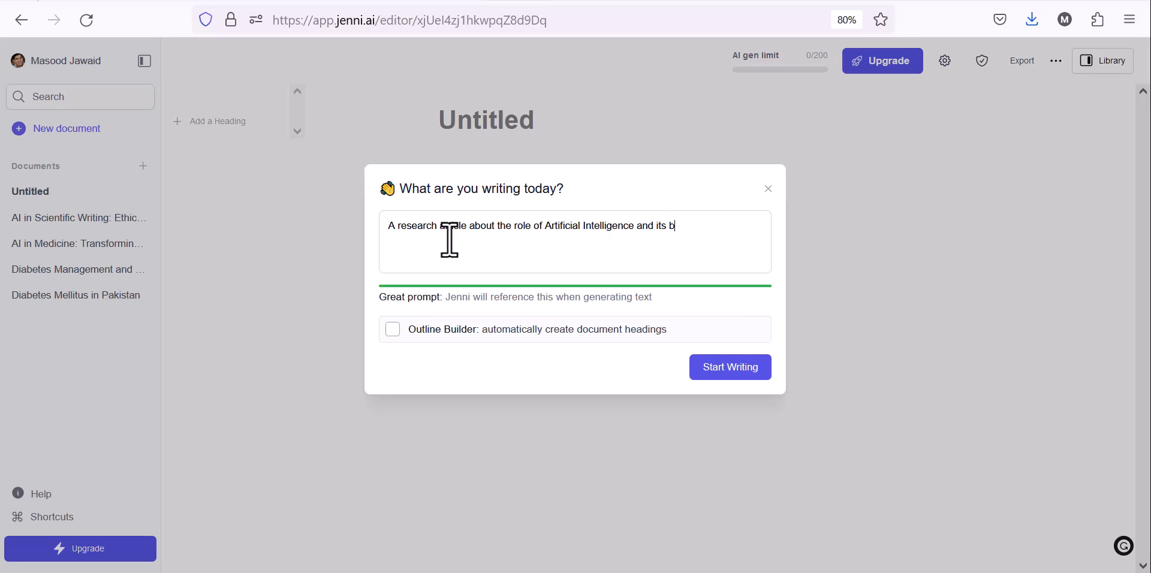
text(enifits)
key(BackSpace)
key(BackSpace)
text(s to the researcher)
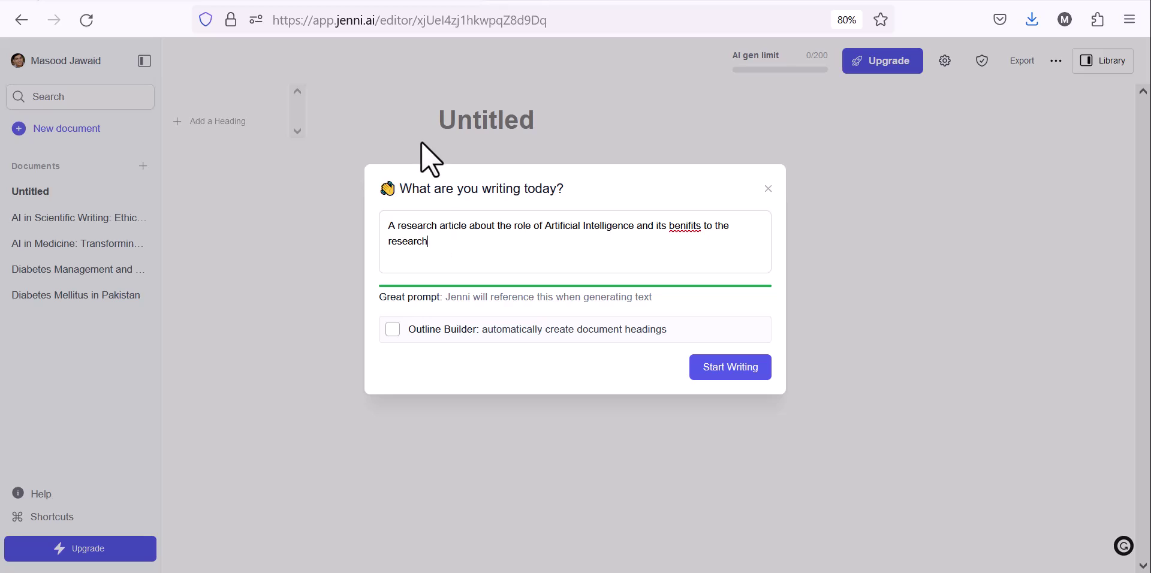
Correct the misspelled word in the prompt to "benefits" and start writing with Outline Builder left unchecked
right_click(679, 229)
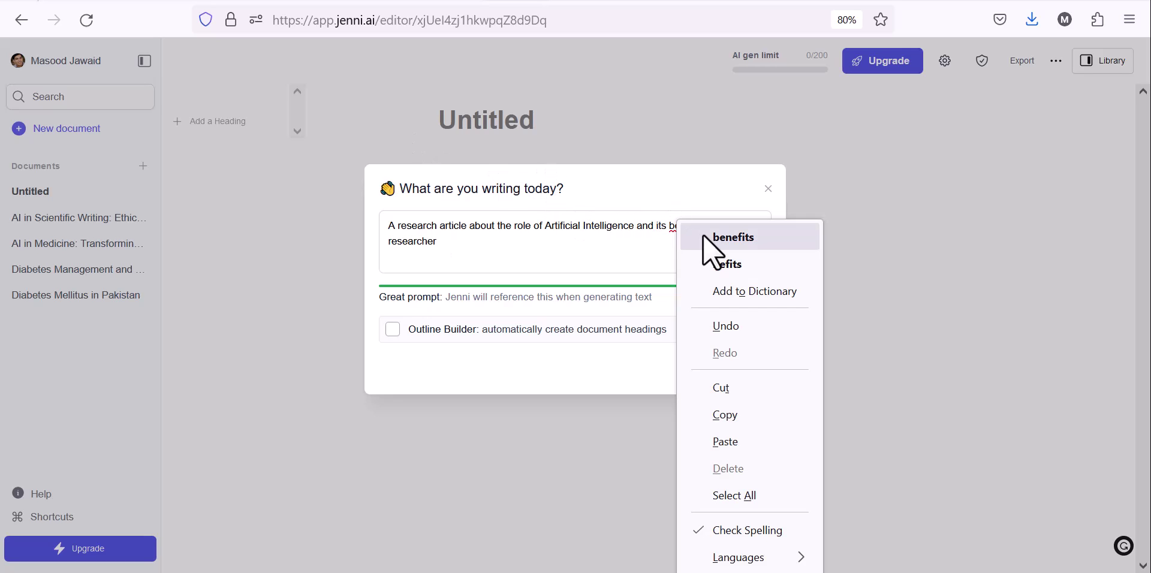
click(704, 236)
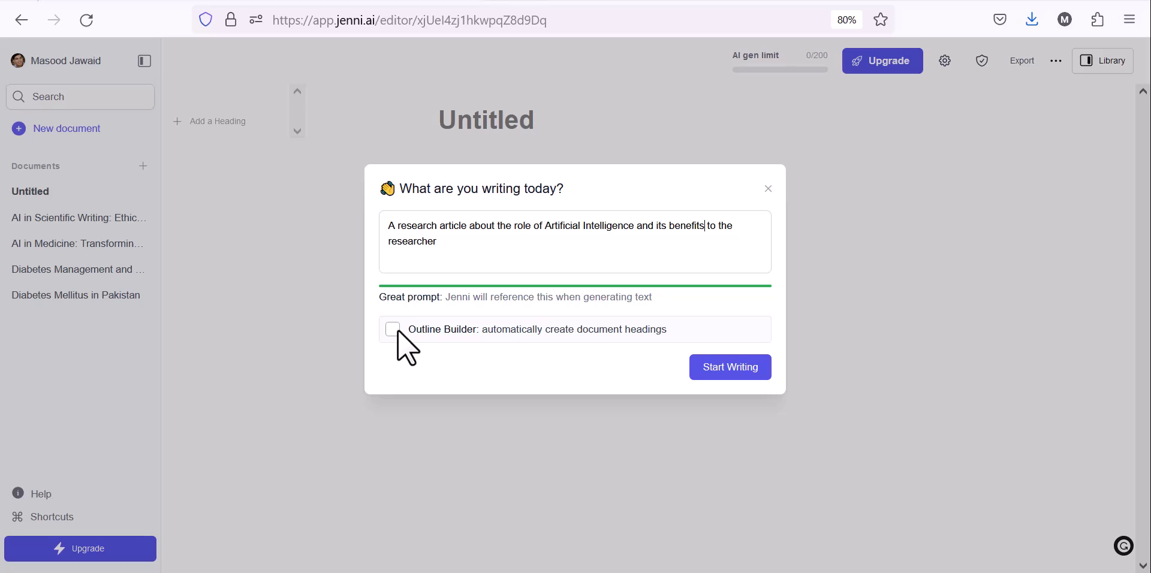
click(741, 372)
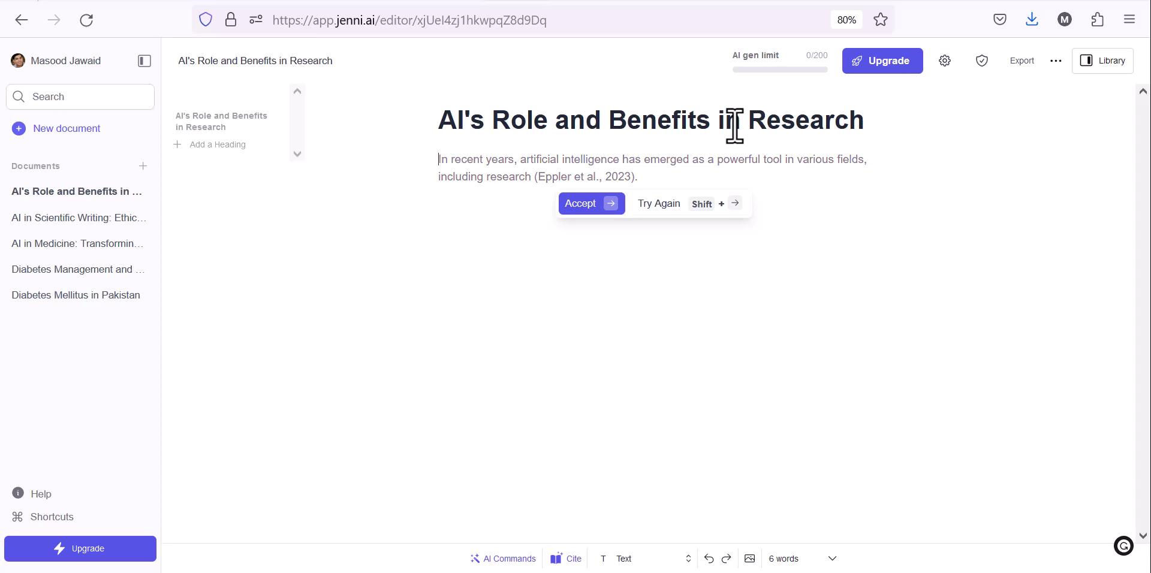
Review the document's autocomplete, document prompt and auto citation settings
click(946, 61)
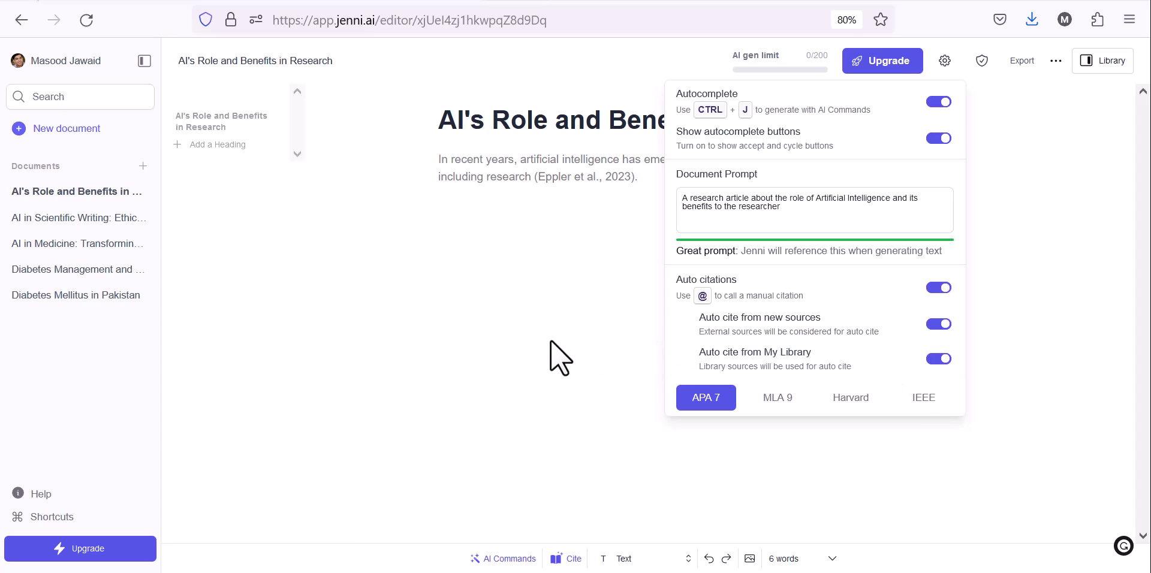
click(555, 175)
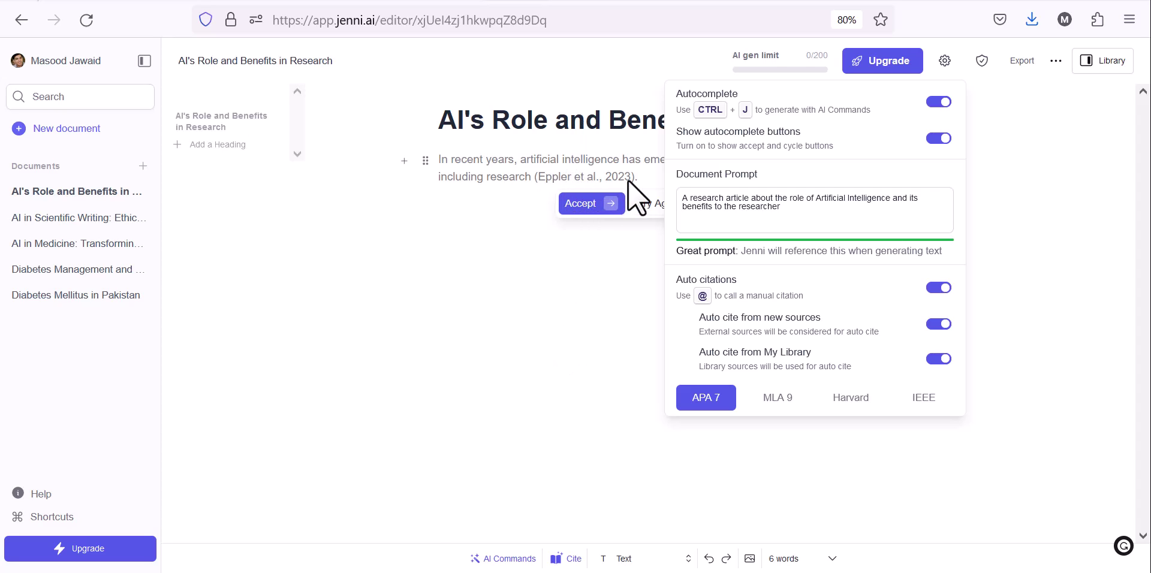
click(600, 258)
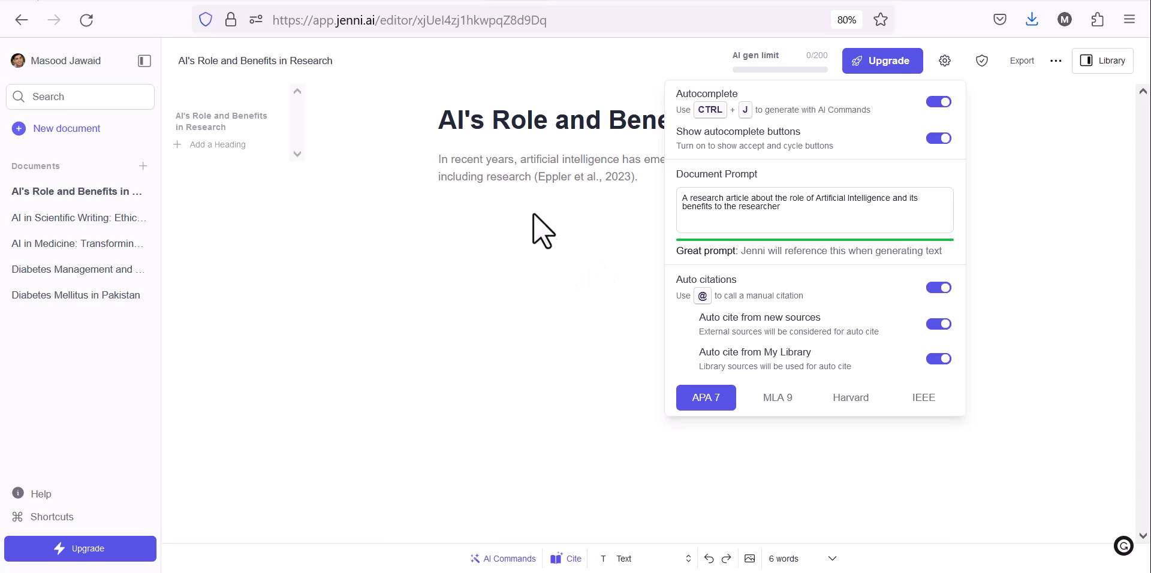
Add the line "Introduction" below the document title and start a new paragraph under it
triple_click(503, 173)
text(Introduction)
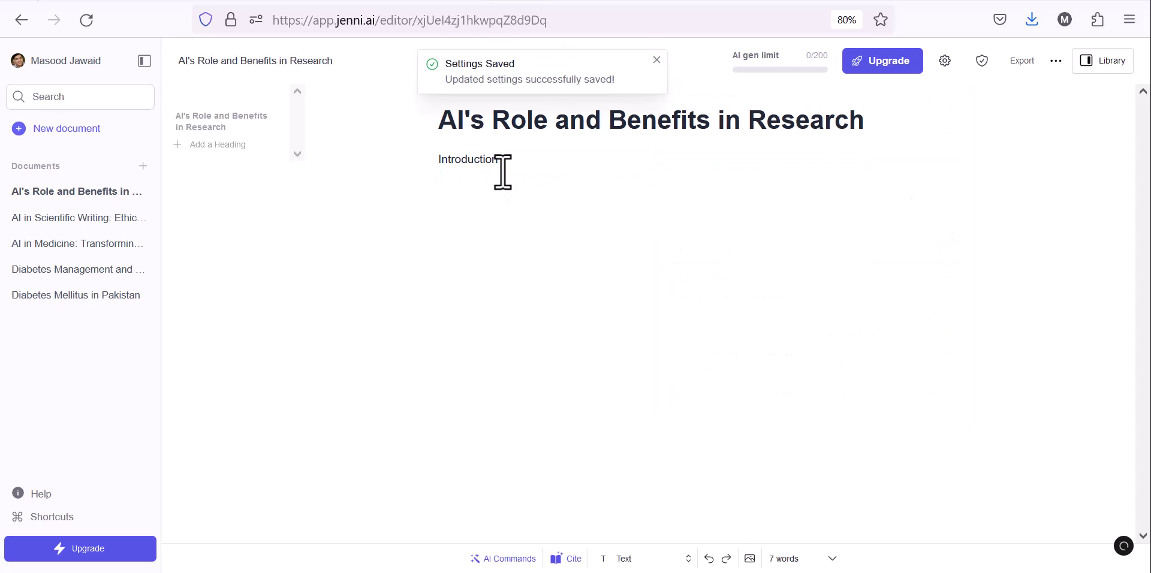
key(Return)
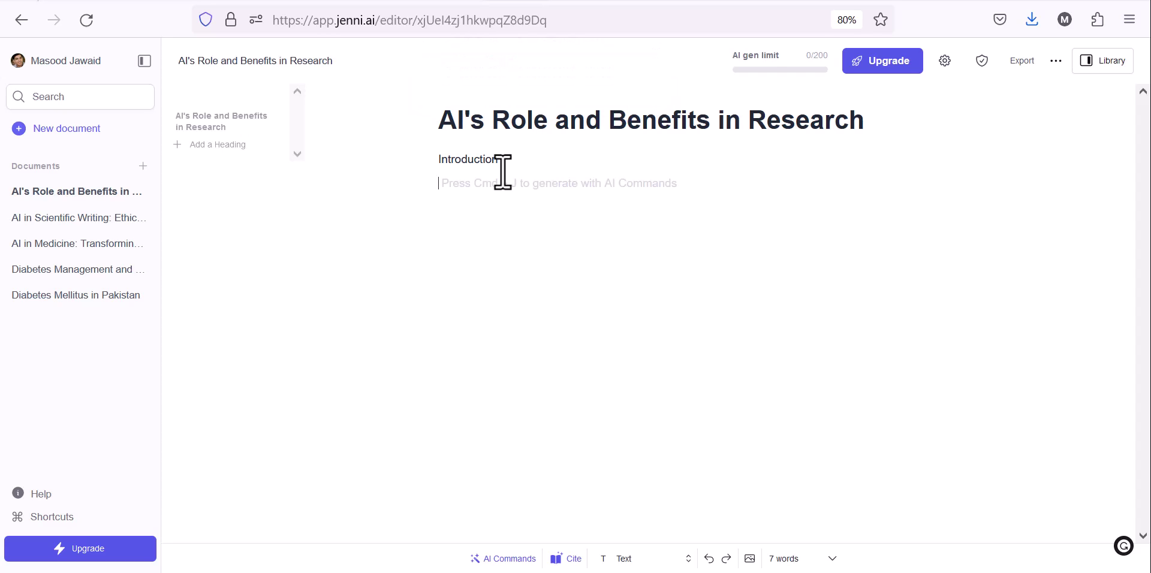
Accept the suggested cited opening sentence about Artificial Intelligence revolutionizing research practices under "Introduction"
key(ctrl+j)
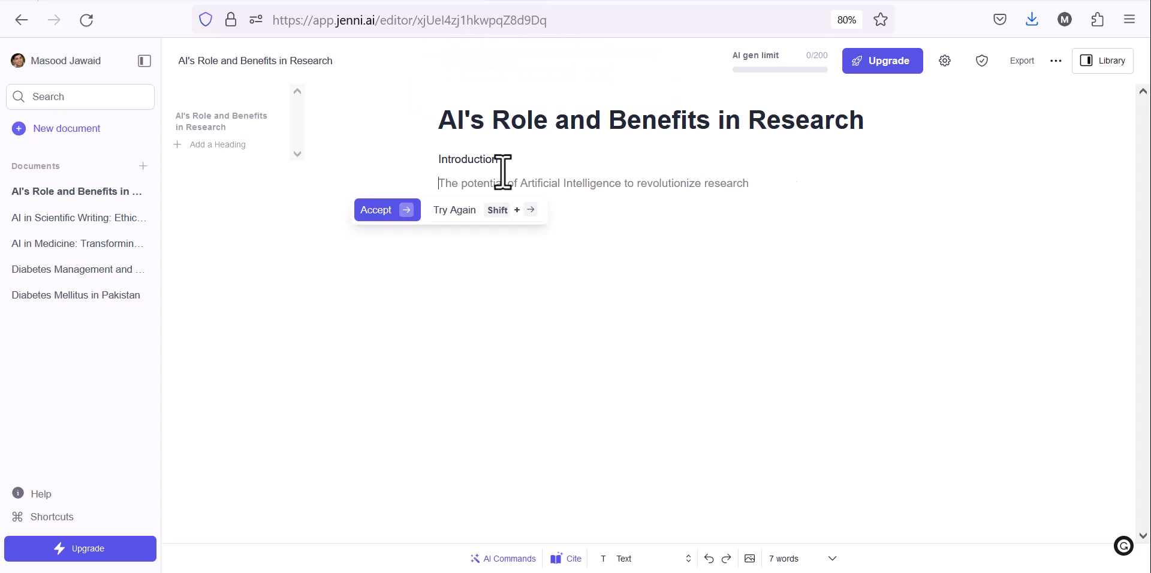
key(Right)
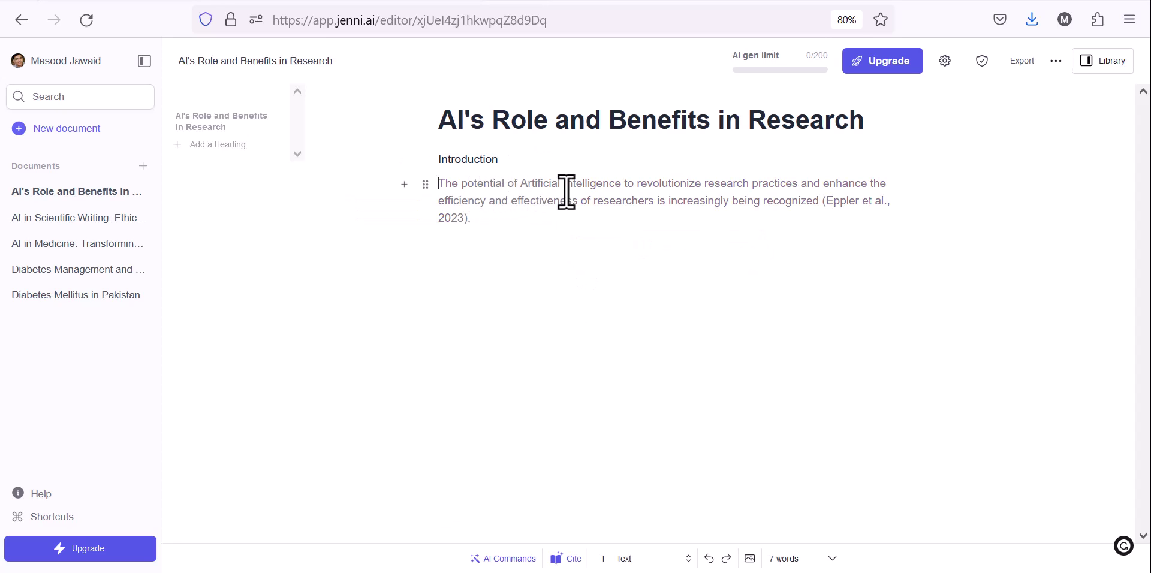
mouse_move(645, 185)
triple_click(494, 225)
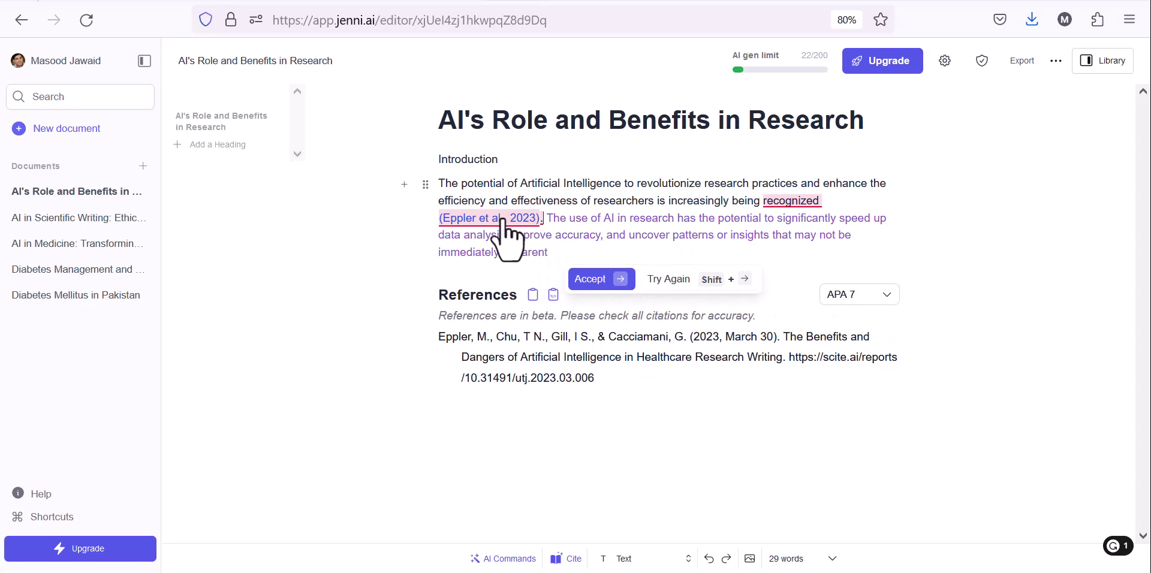
Inspect the in-text citation and the citation styles offered for the references list
mouse_move(507, 240)
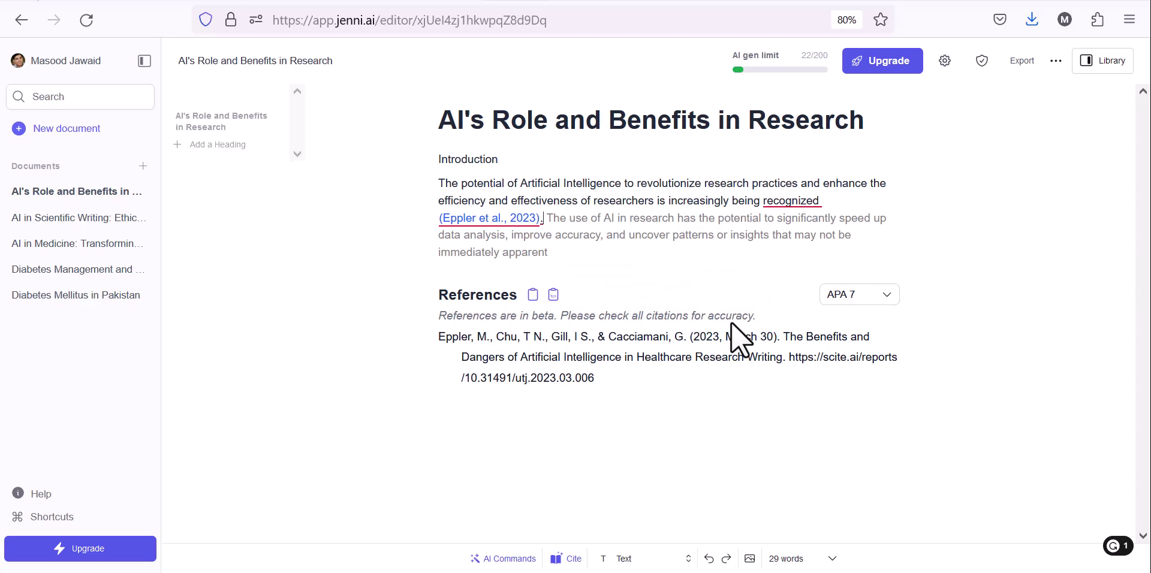
click(870, 295)
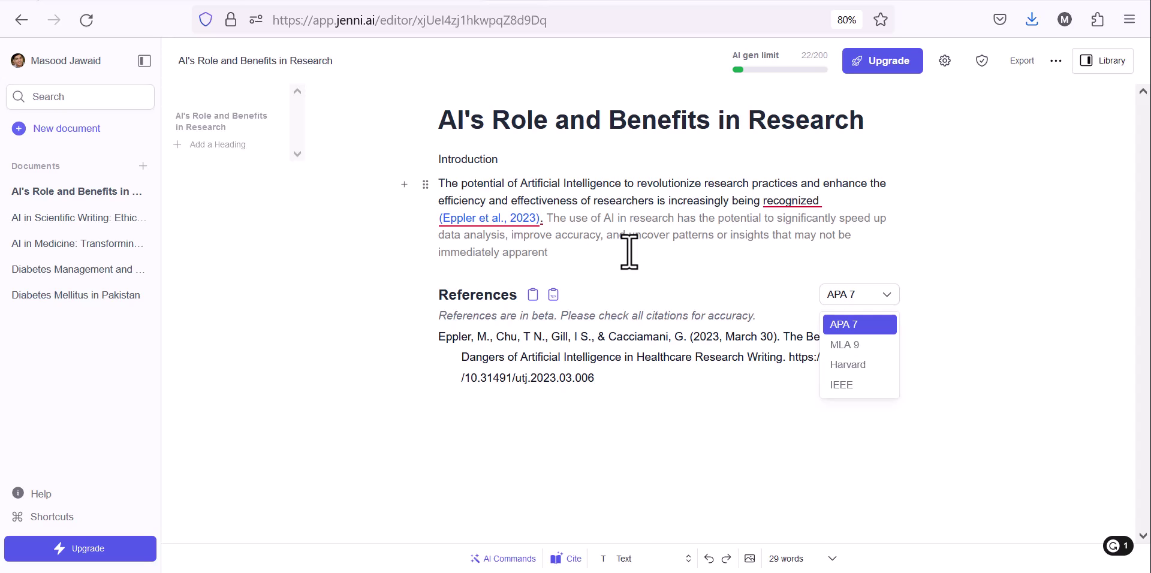
click(607, 256)
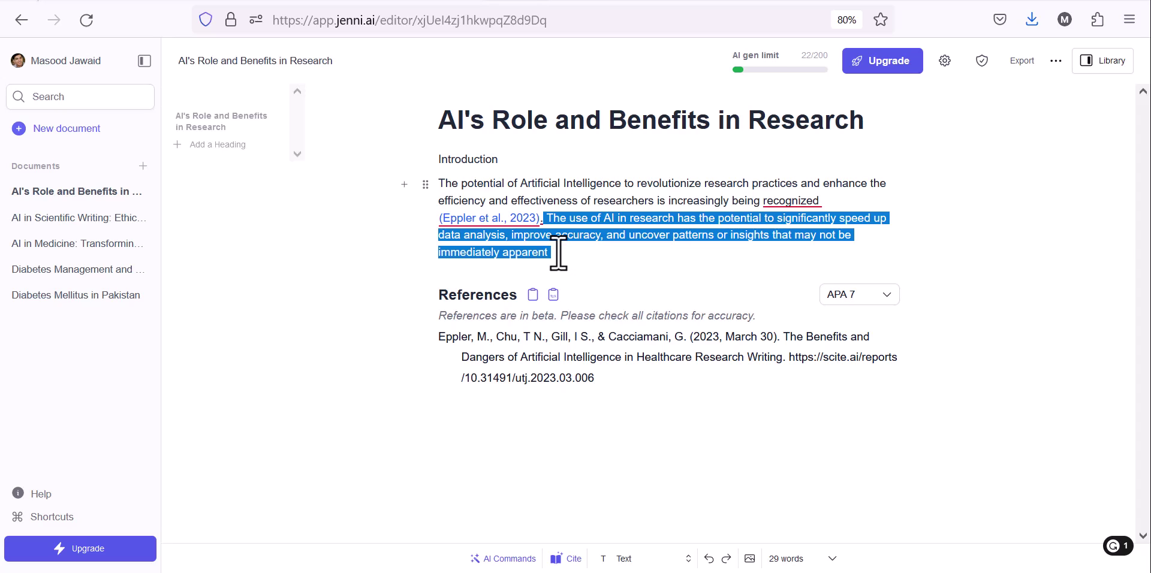
Request alternative suggestions for the second sentence, accept the one about analyzing vast amounts of data, and complete it with "various fields."
mouse_move(547, 256)
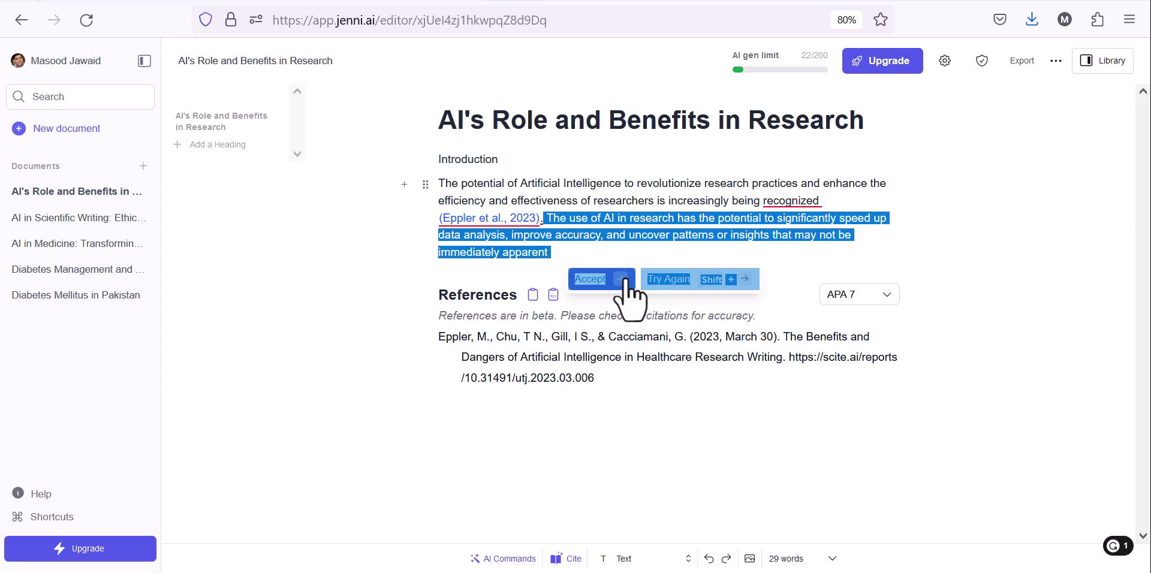
click(670, 284)
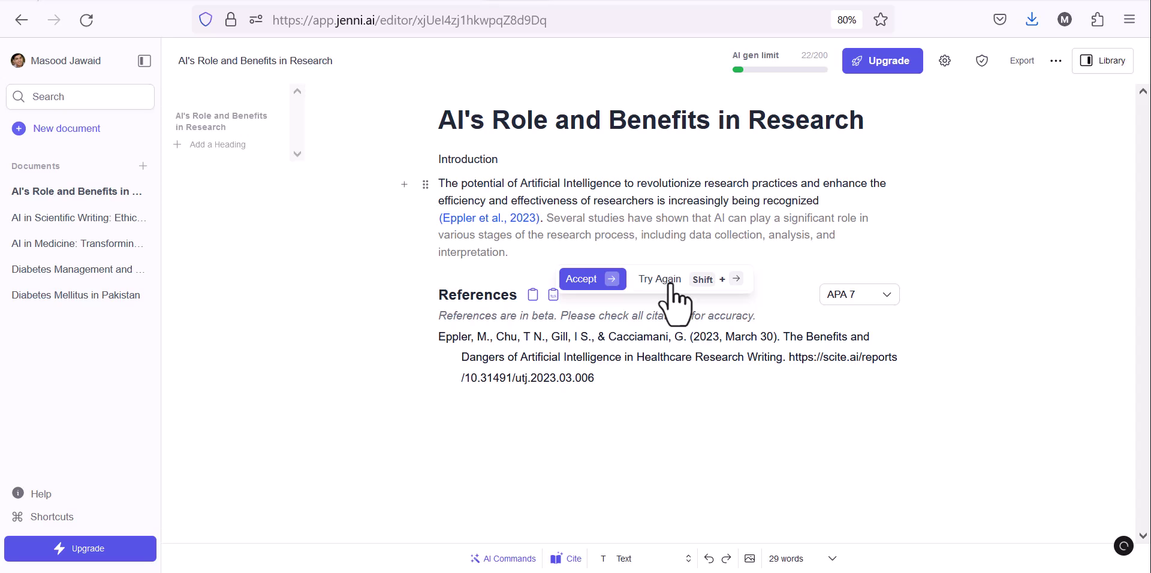
key(ctrl+plus)
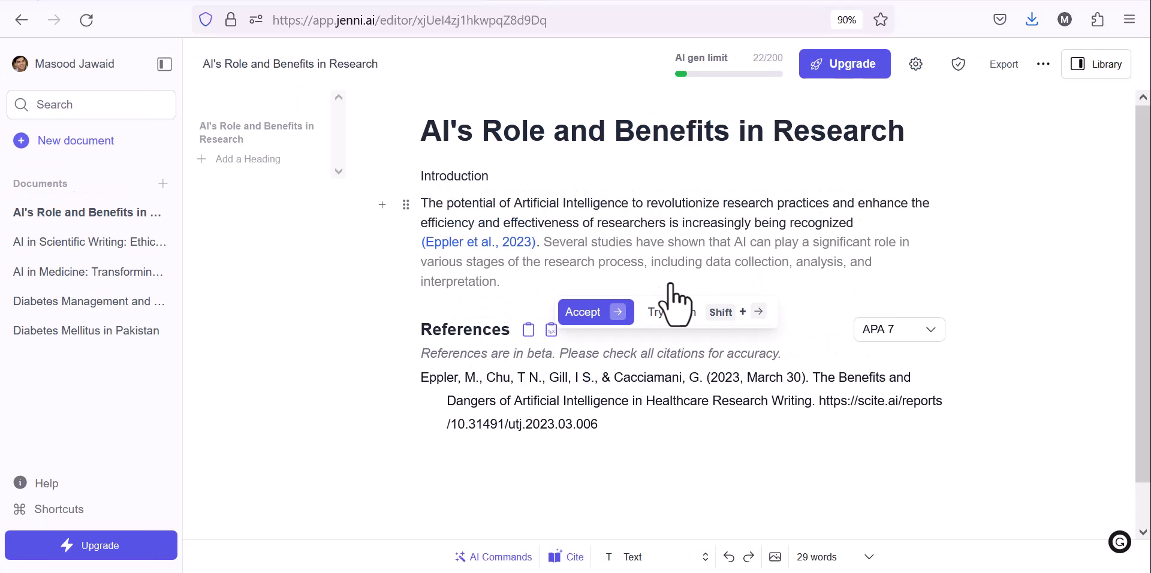
key(ctrl+plus)
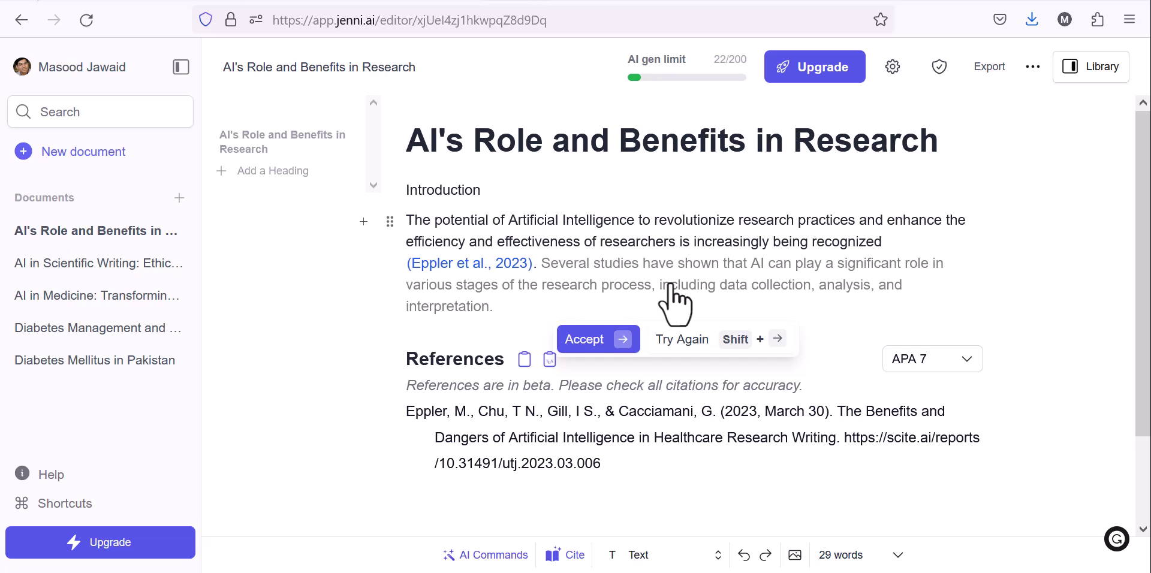
click(684, 341)
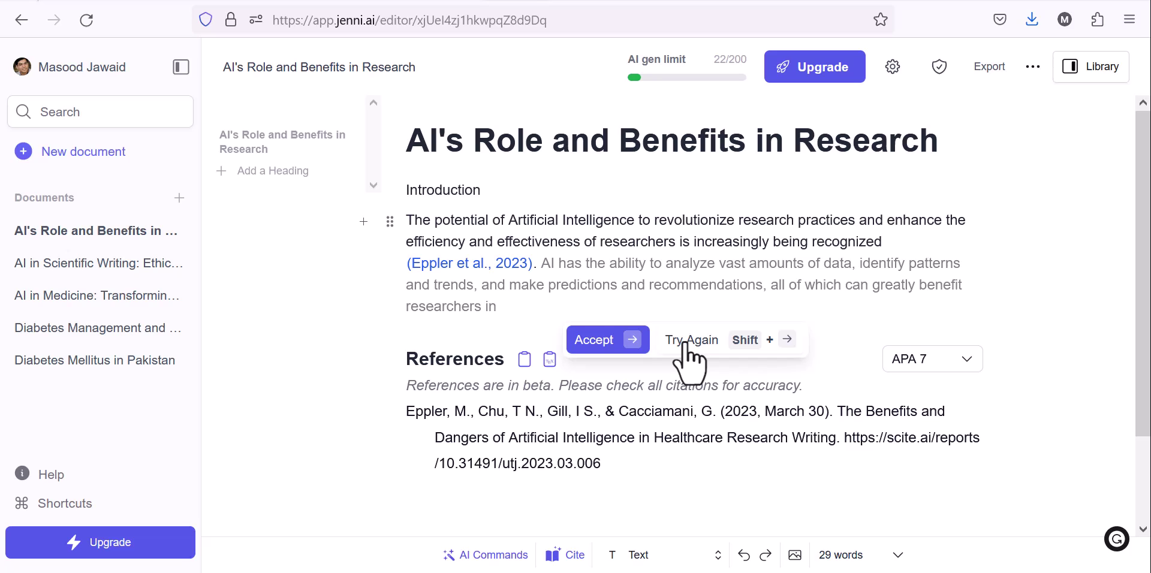
click(621, 342)
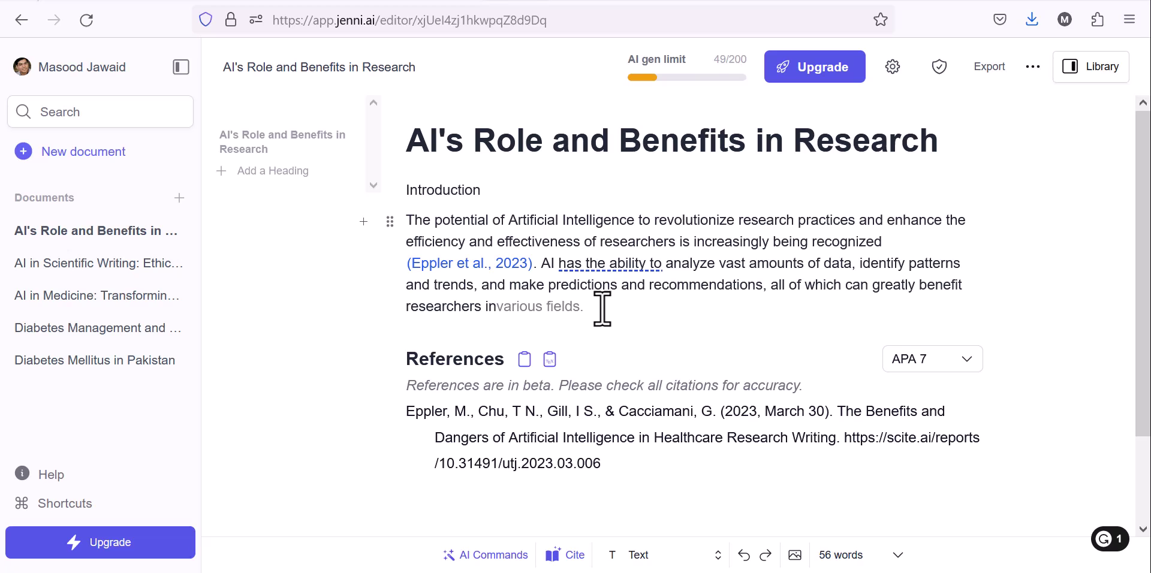
key(Tab)
key(Return)
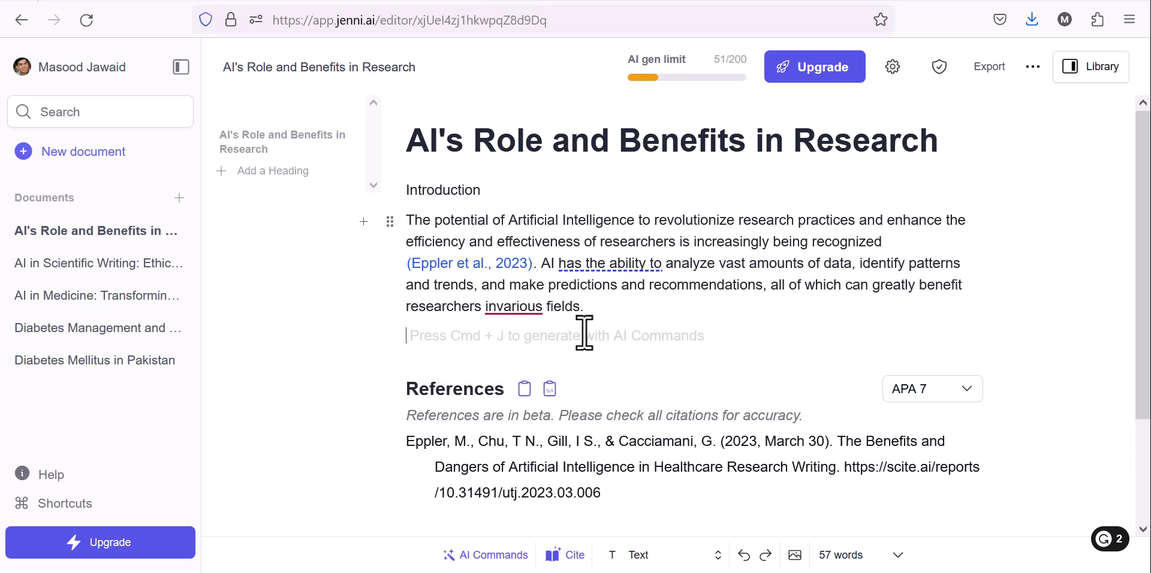
Try generating an introduction below the first paragraph with AI Commands and discard the generated text
click(483, 556)
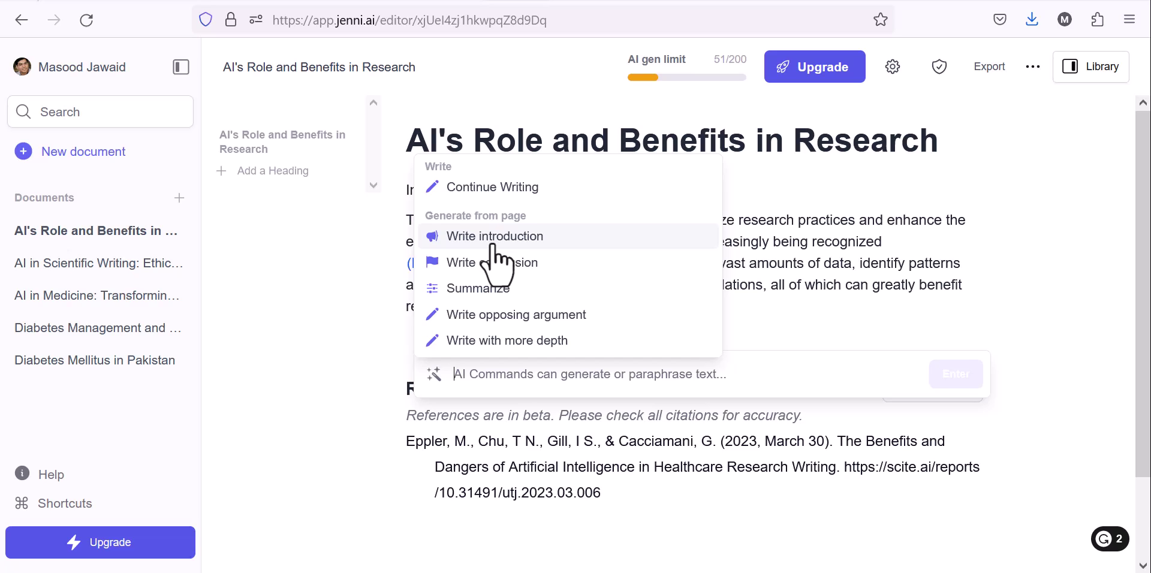
click(493, 246)
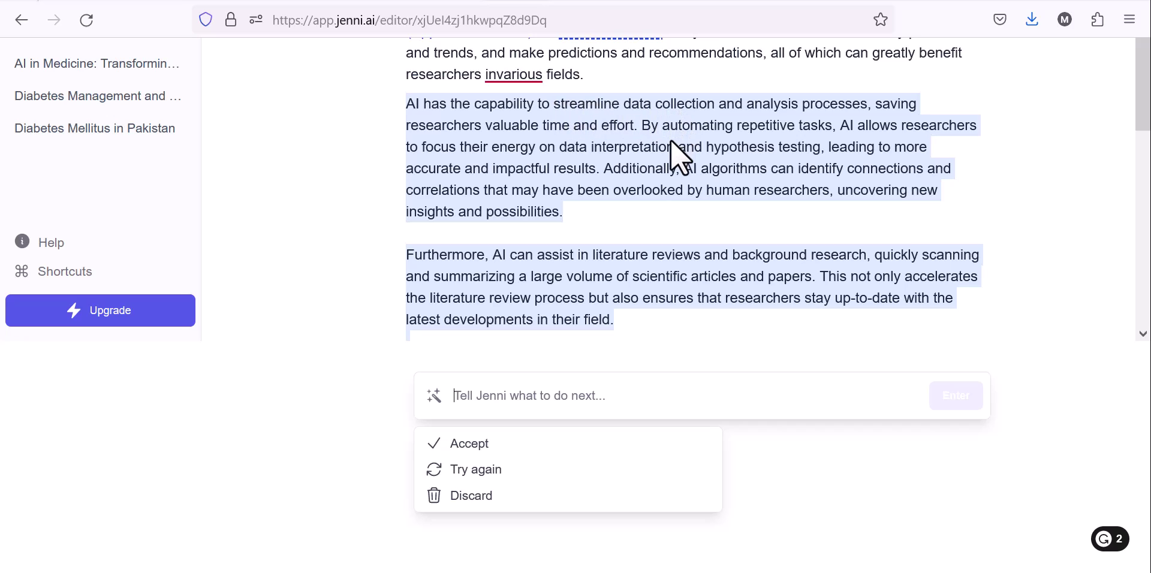
click(477, 498)
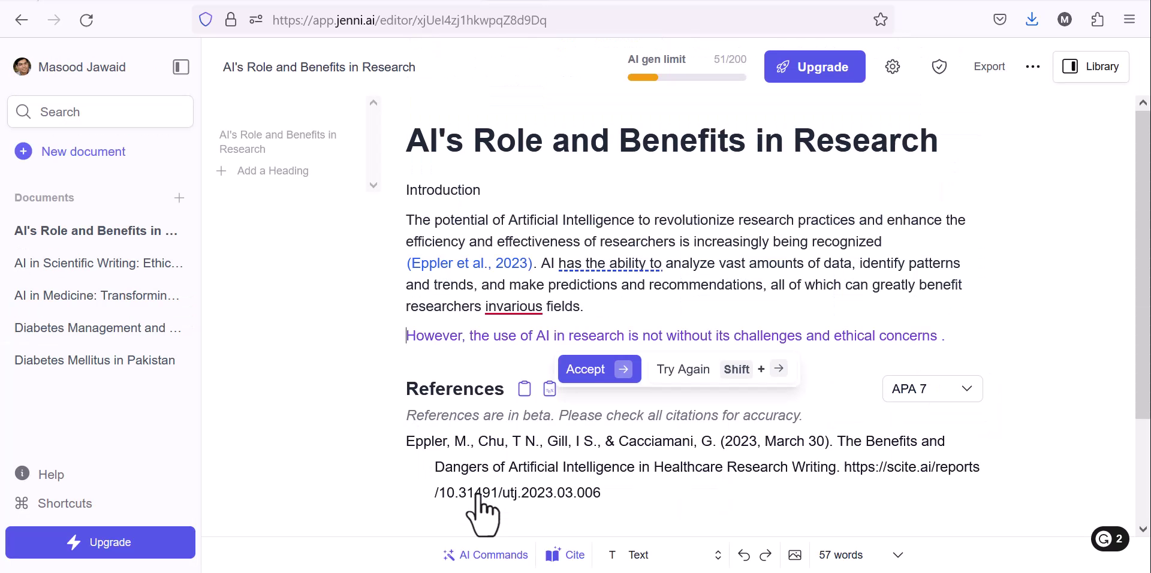
click(502, 552)
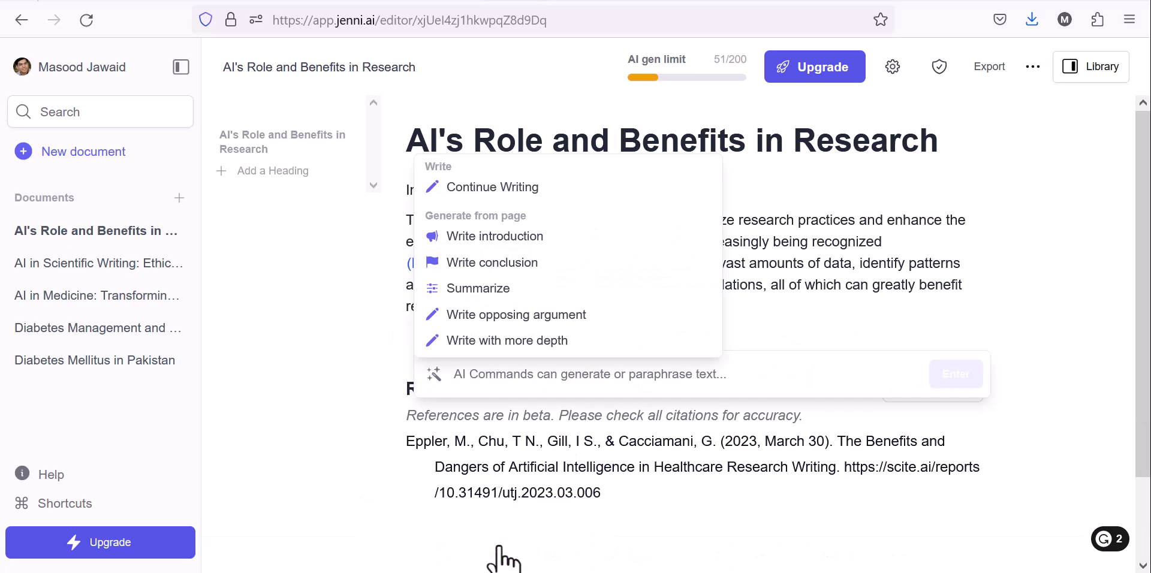
click(802, 320)
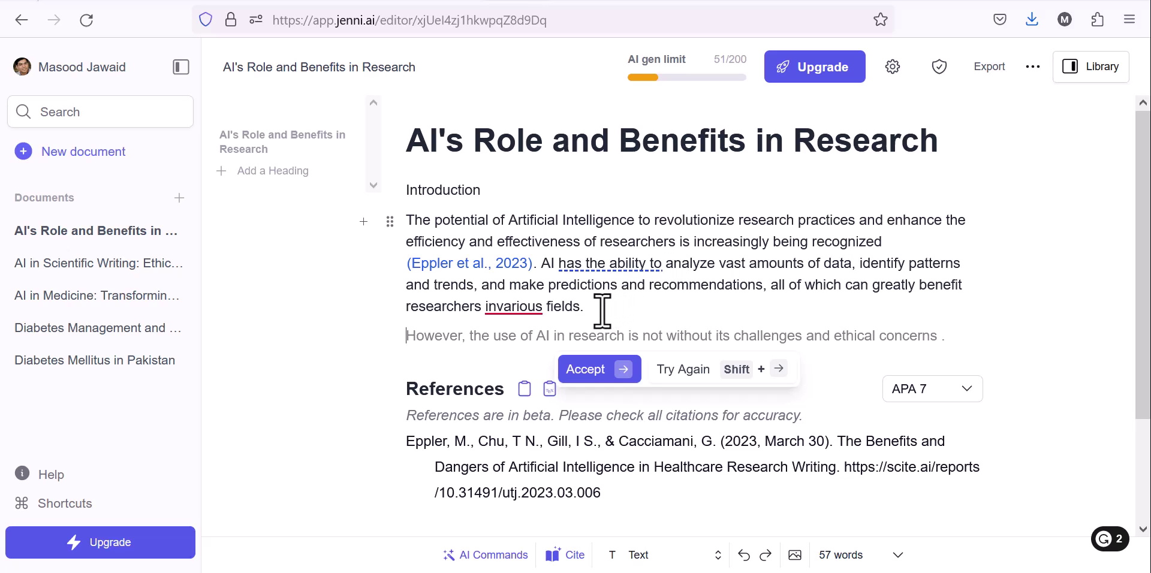
Look up citations for the sentence about analyzing vast amounts of data, limiting the sources to journals sorted by relevance
drag(597, 308, 548, 268)
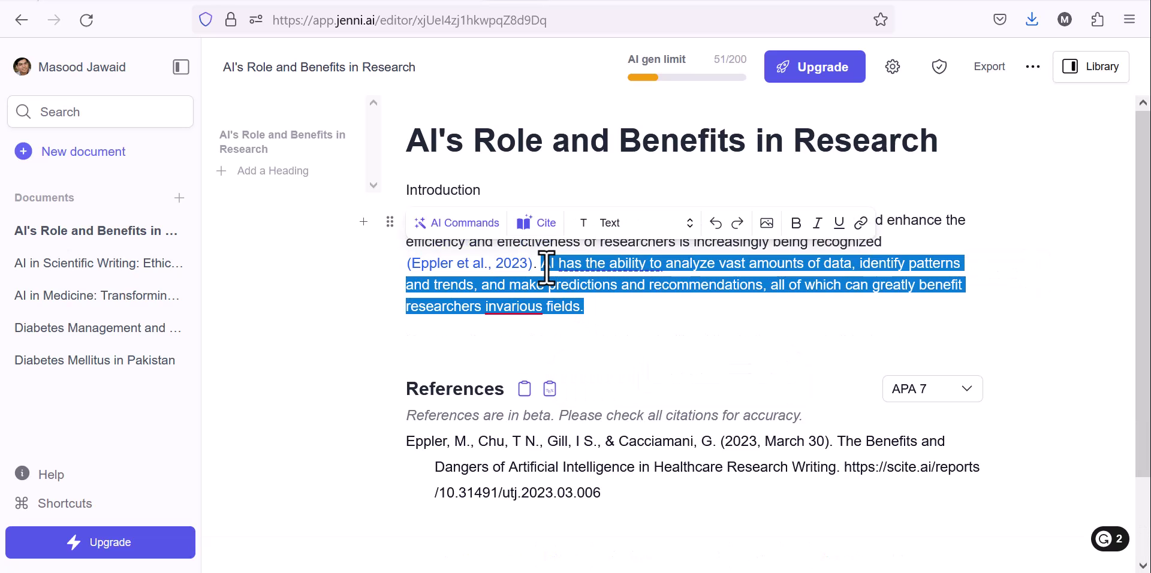
click(541, 226)
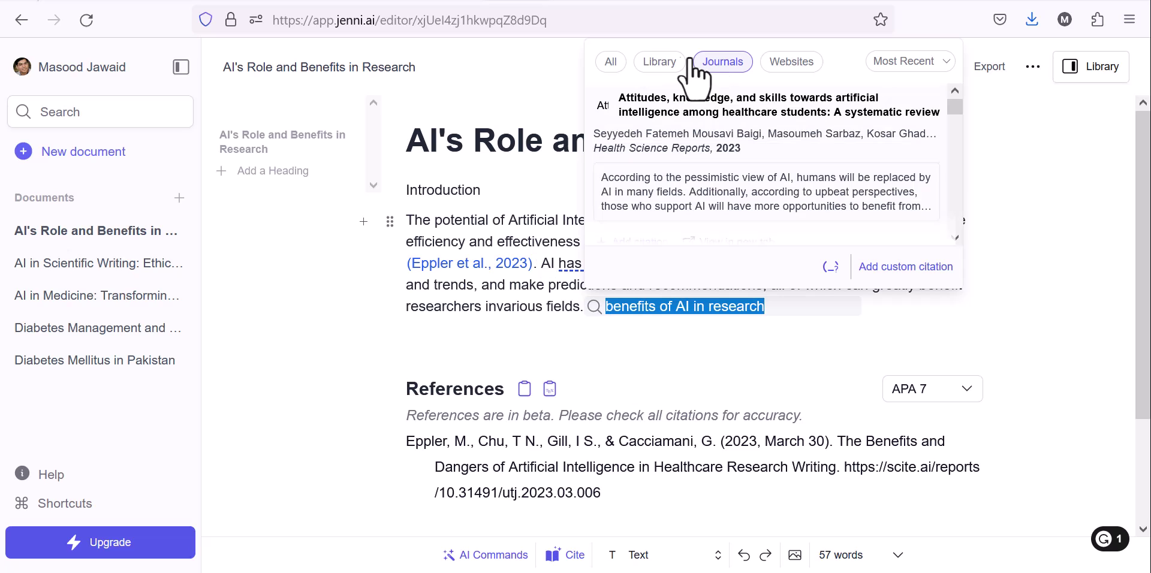
click(936, 79)
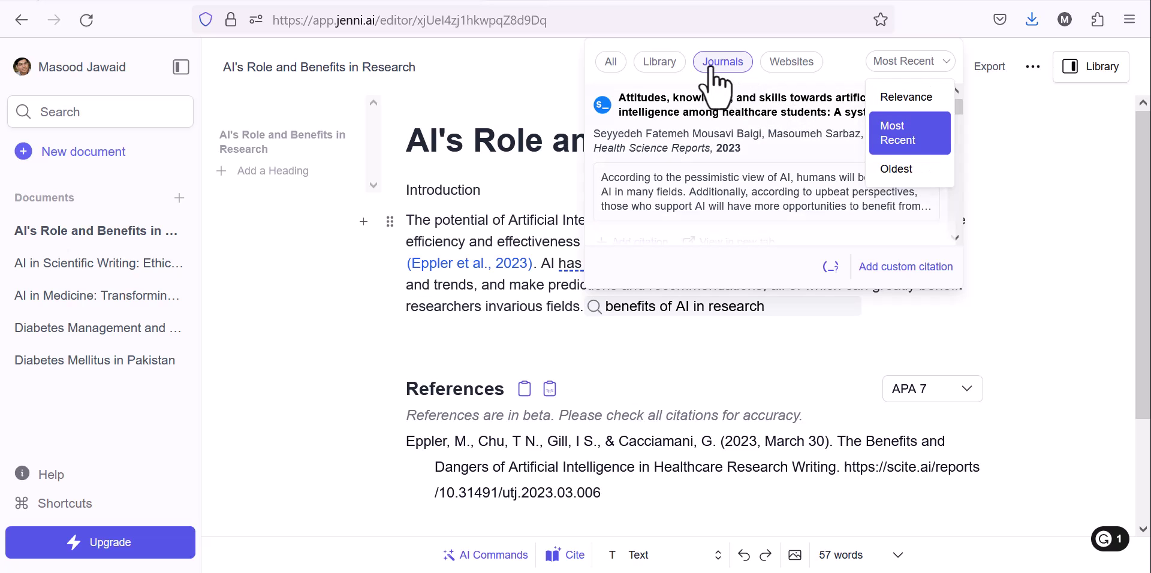
click(651, 66)
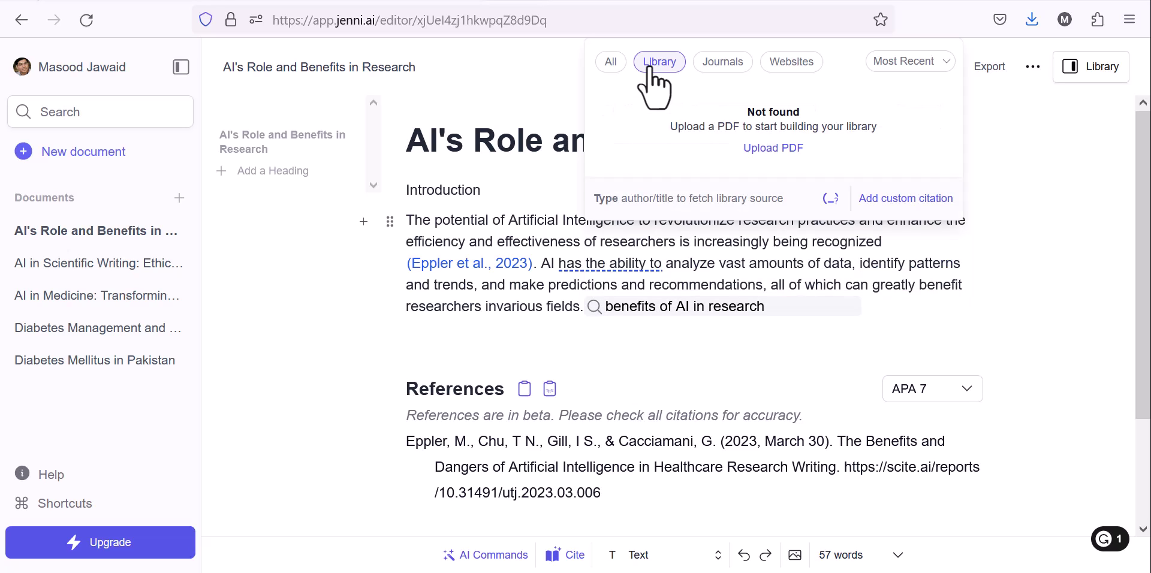
click(713, 69)
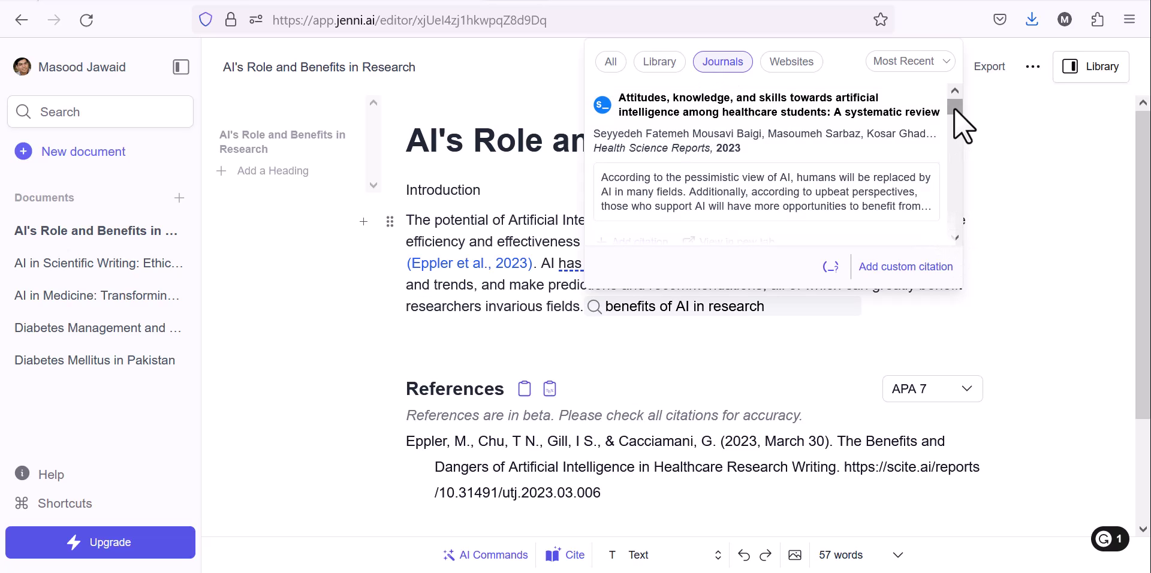
mouse_move(954, 107)
mouse_down()
mouse_move(955, 129)
mouse_move(954, 103)
mouse_up()
click(930, 83)
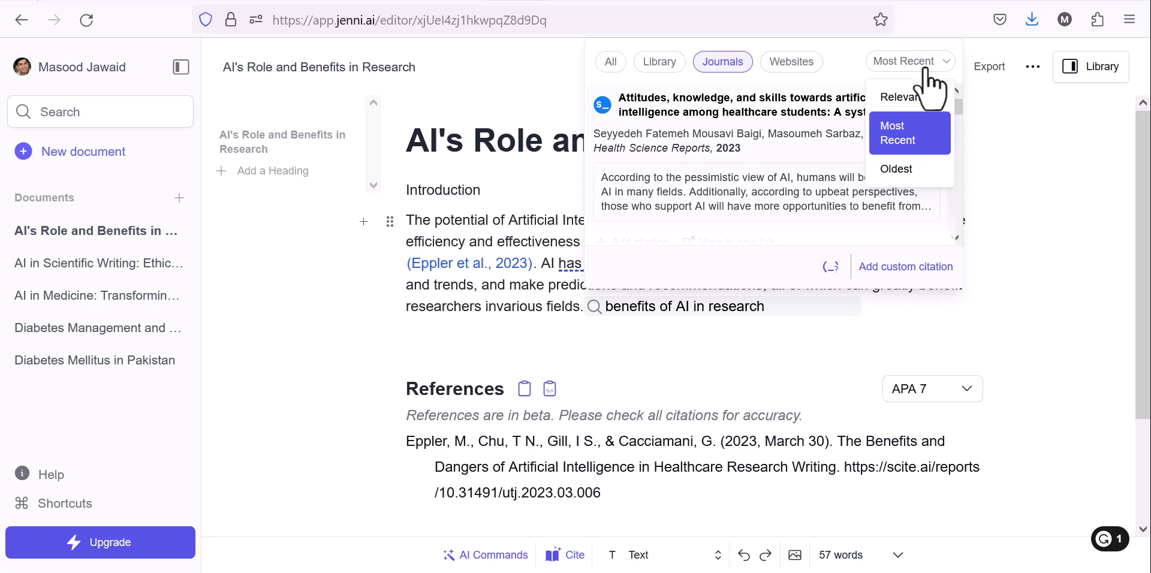
click(926, 97)
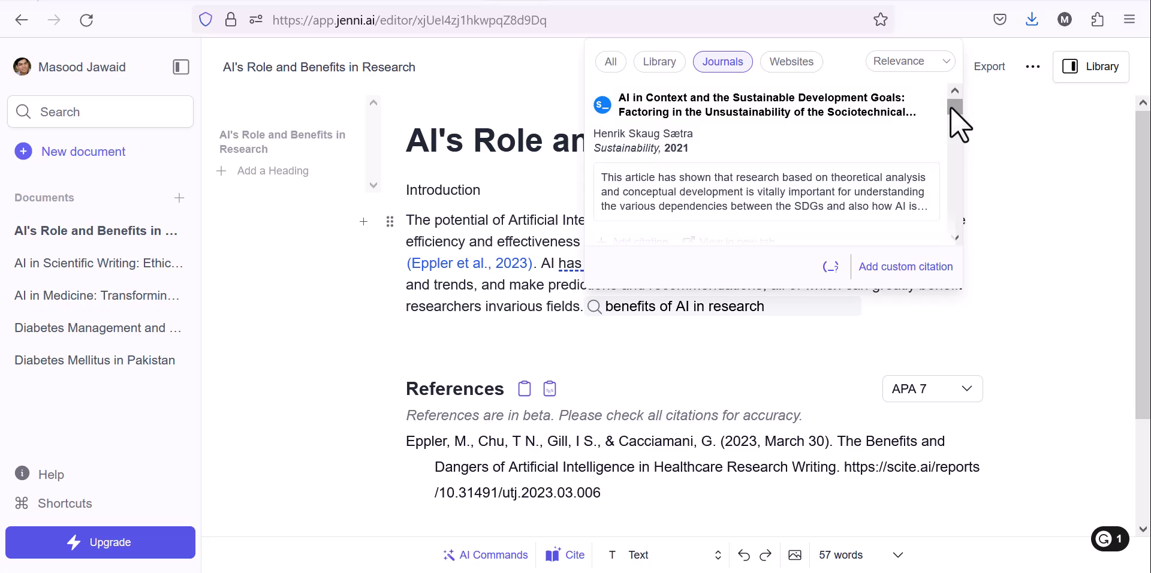
Cite the article "A simple AI-enabled method for quantifying bacterial adhesion on dental materials" and view its source page, allowing all cookies
drag(951, 106, 952, 113)
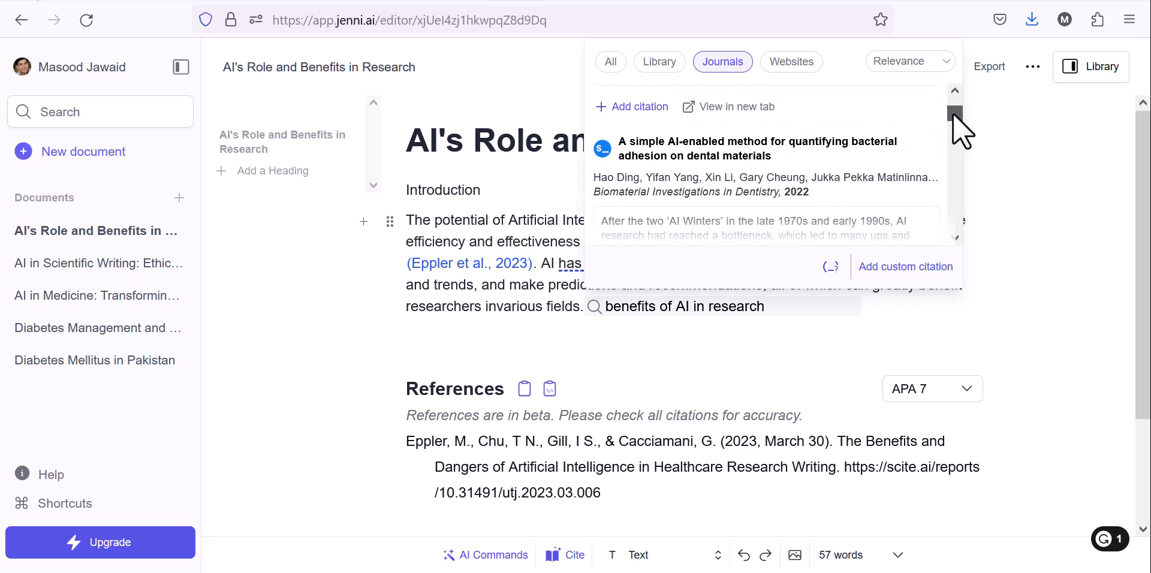
click(747, 154)
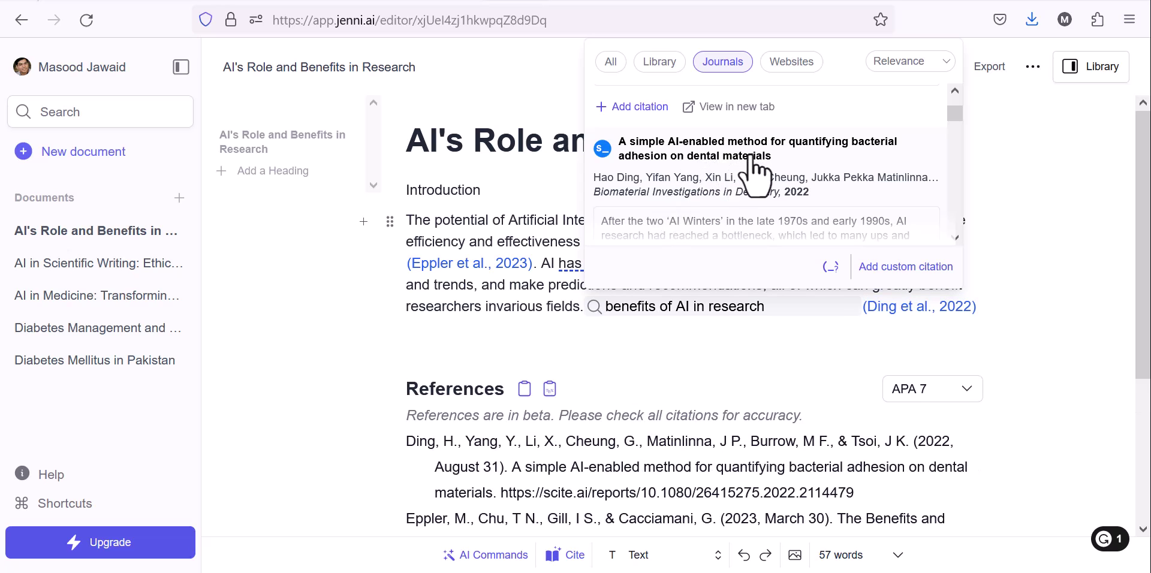
scroll(956, 239, down, 3)
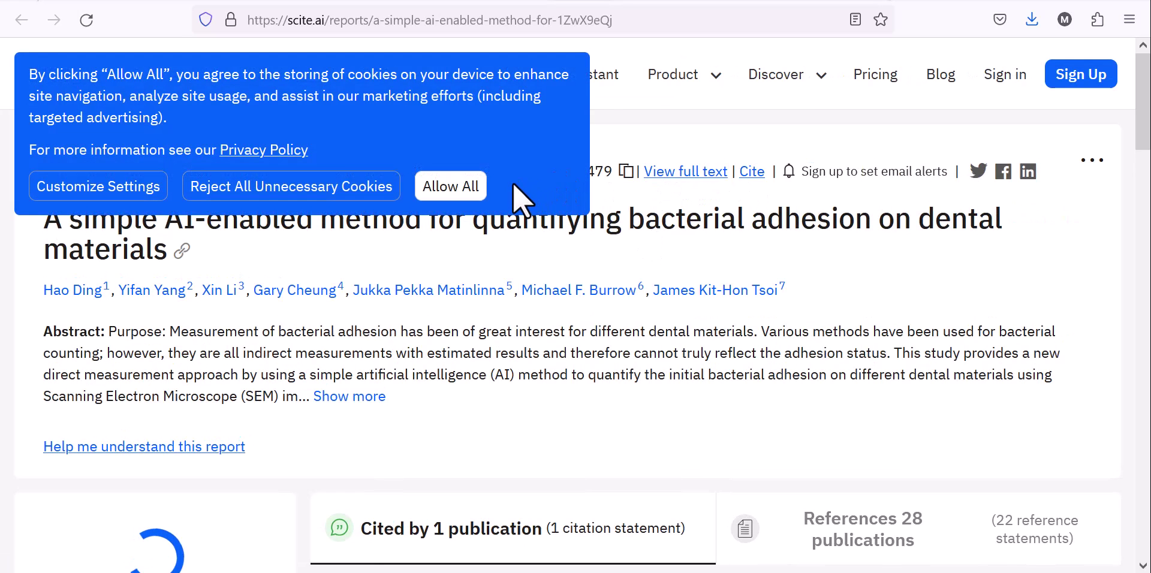
click(473, 188)
click(511, 2)
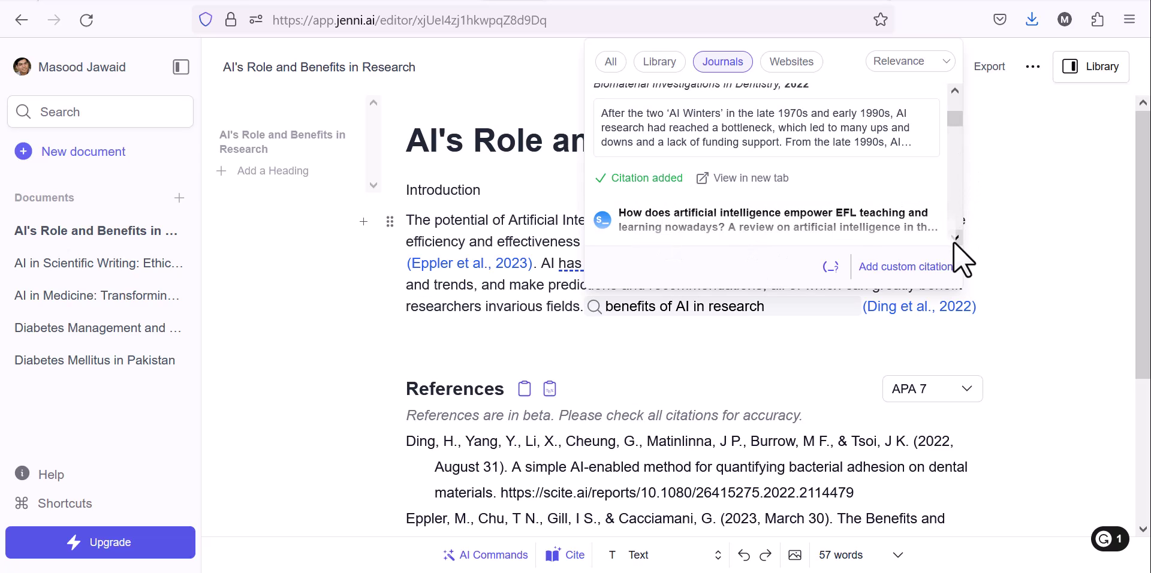
Add a citation of the 2022 Frontiers in Psychology article on artificial intelligence in EFL teaching and close the citation search
scroll(953, 241, down, 5)
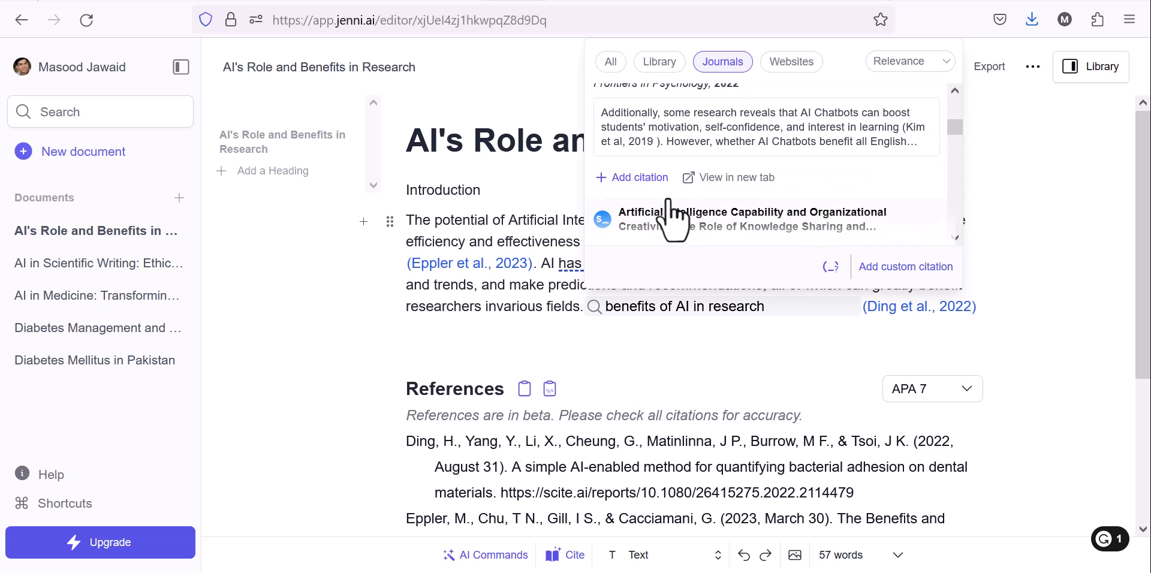
click(648, 183)
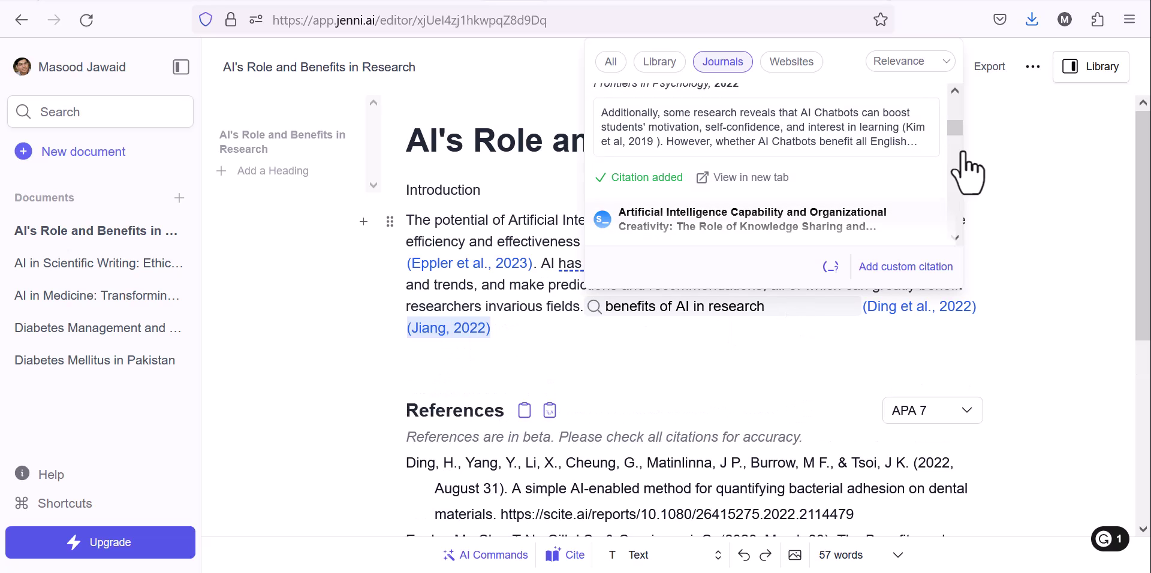
click(1003, 180)
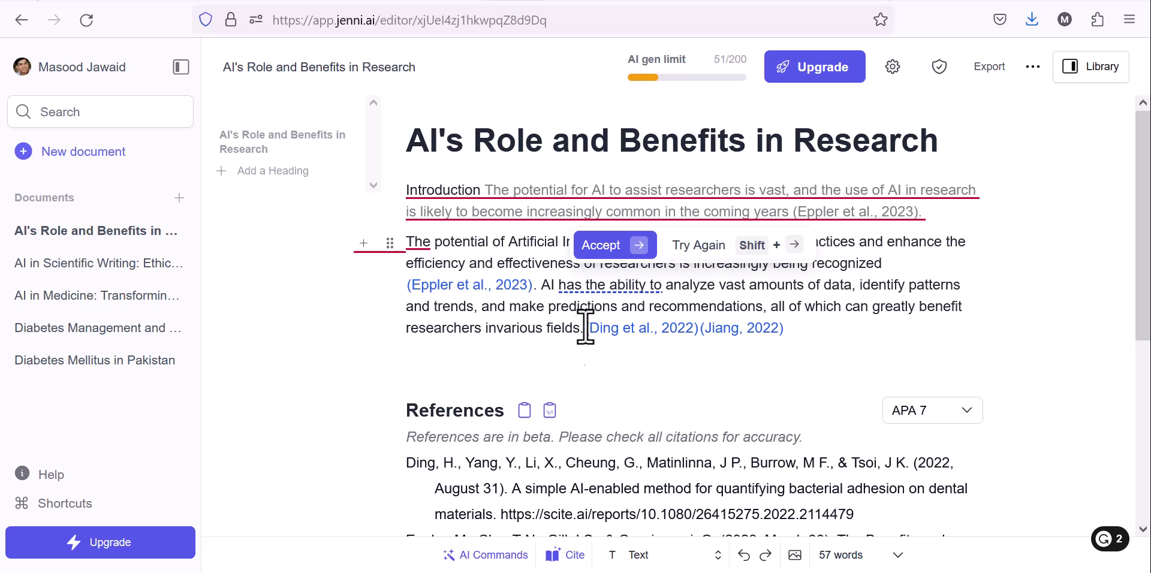
click(531, 306)
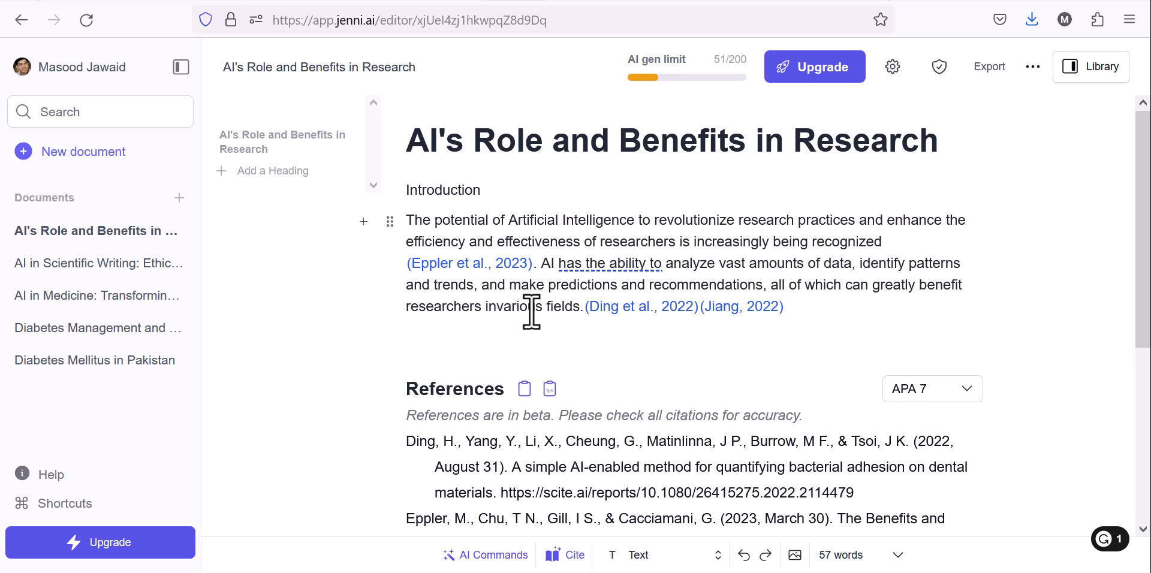
Start a new paragraph below the cited text with "The new emerging trends reated to research due to AI are"
click(807, 309)
key(Return)
key(Return)
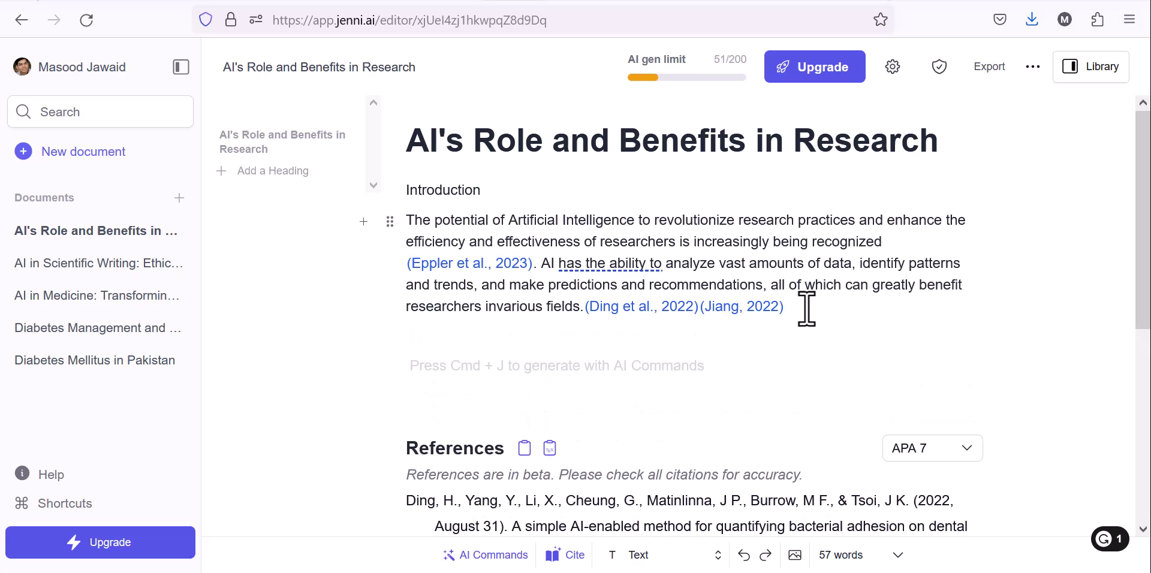
text(The)
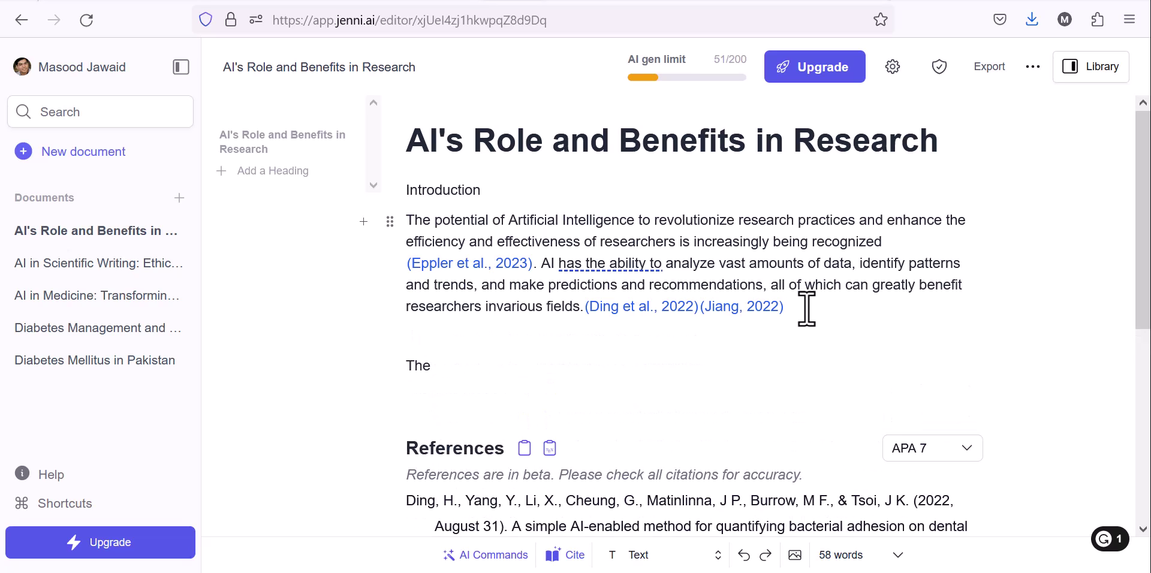
text(w emergeing)
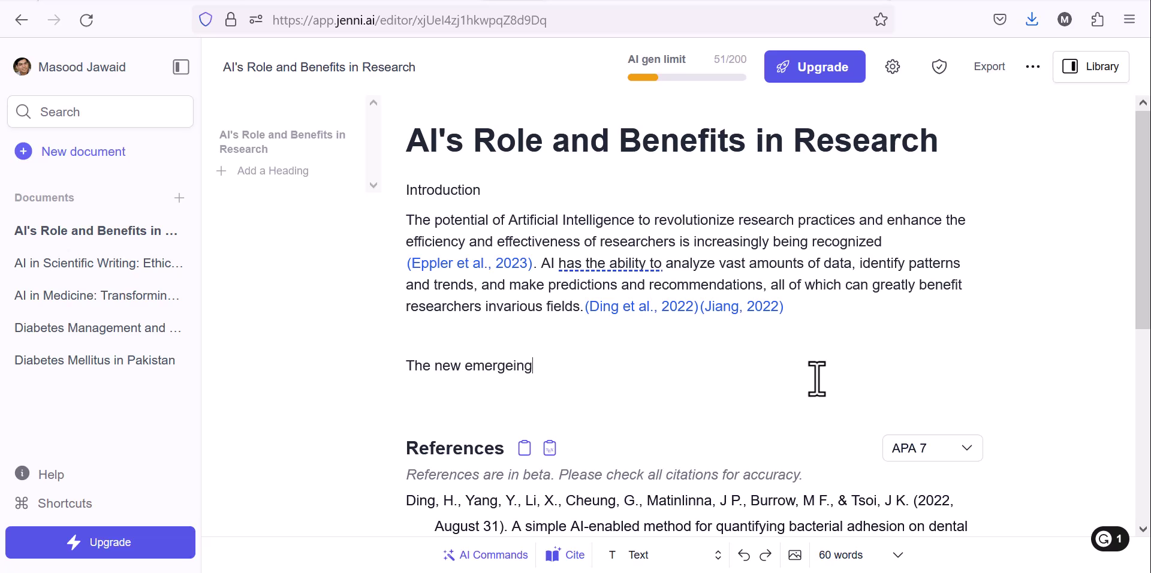
key(BackSpace)
key(BackSpace)
key(BackSpace)
key(BackSpace)
text(ing trends reated)
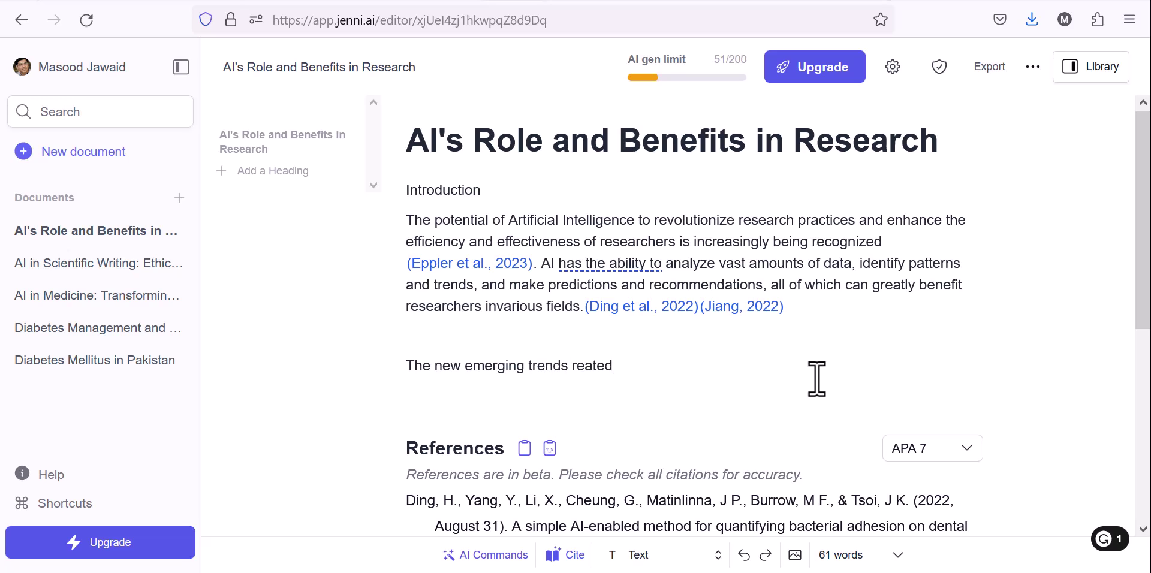
text( to resea)
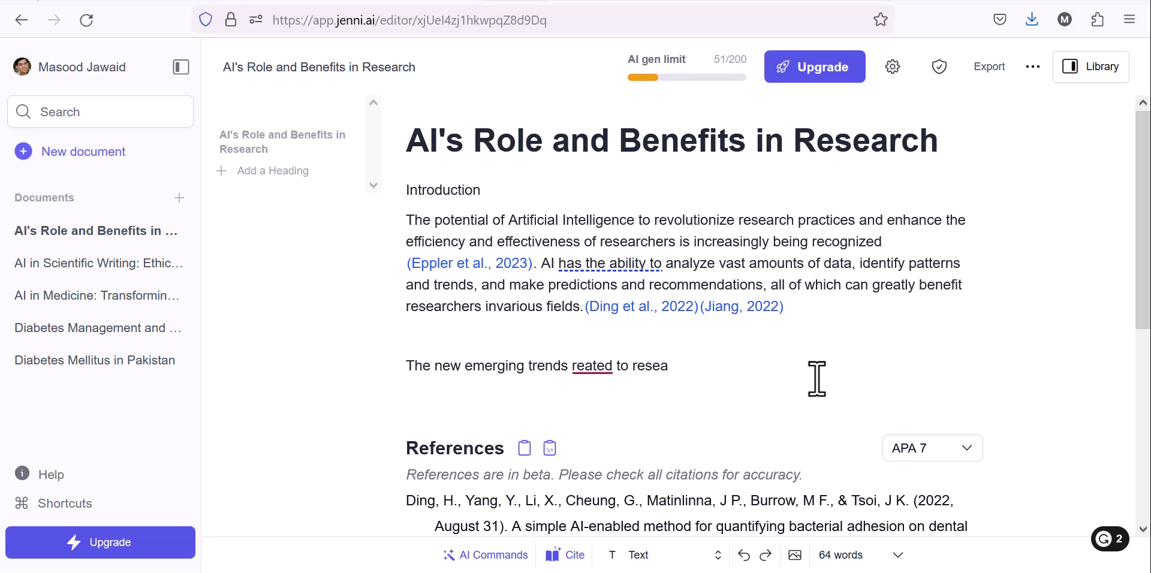
text(rch due to AI are)
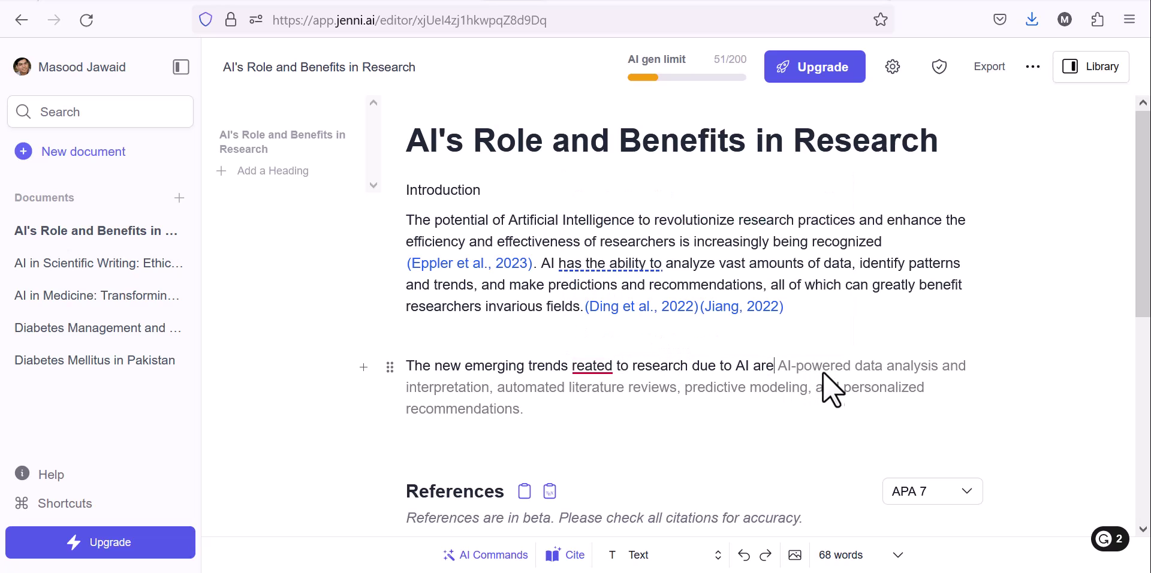
Request another suggestion, accept "changing the way researchers gather, analyze, and interpret data.", and accept the following sentence about AI-powered algorithms
mouse_move(838, 371)
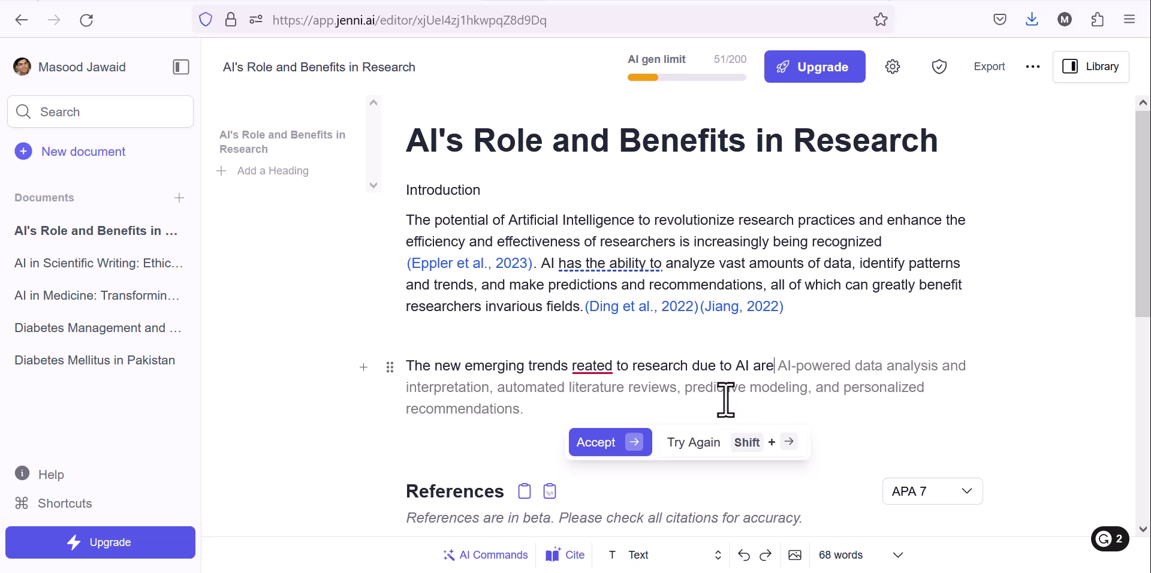
click(698, 444)
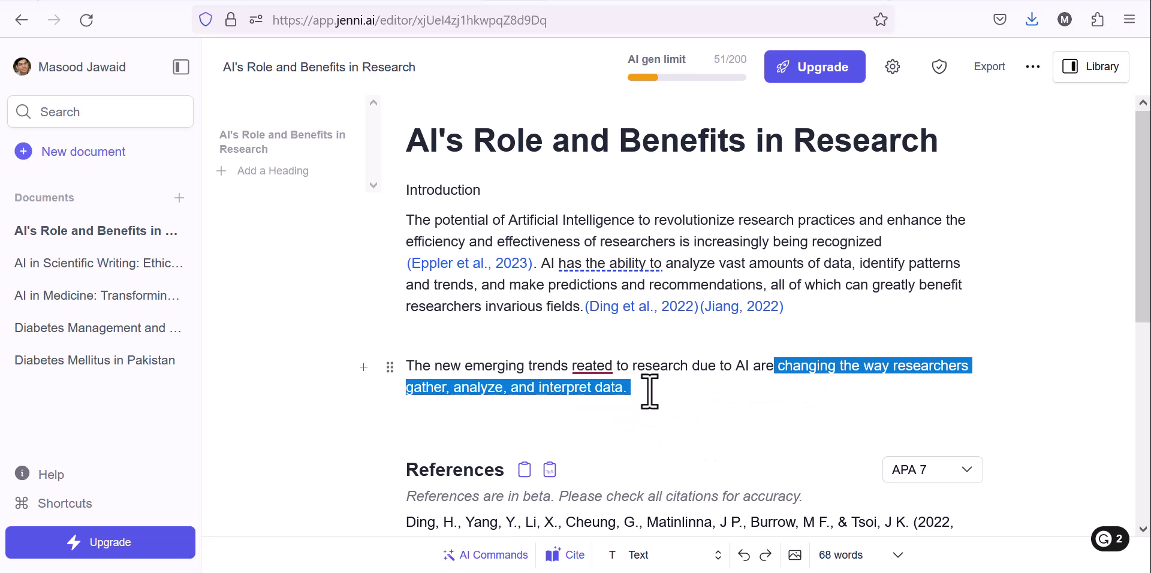
key(Right)
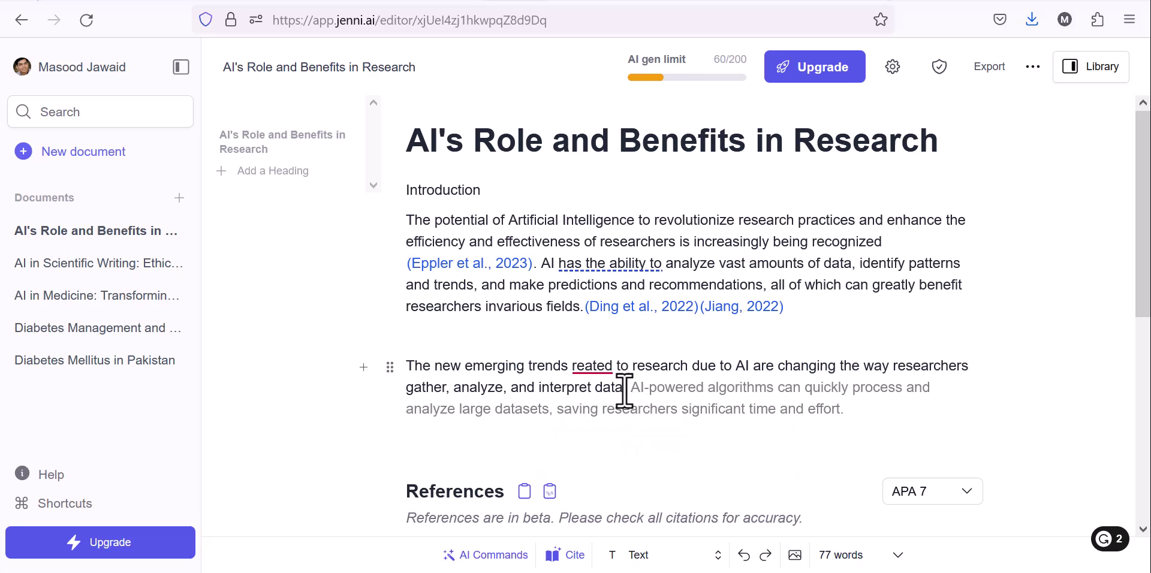
mouse_move(782, 394)
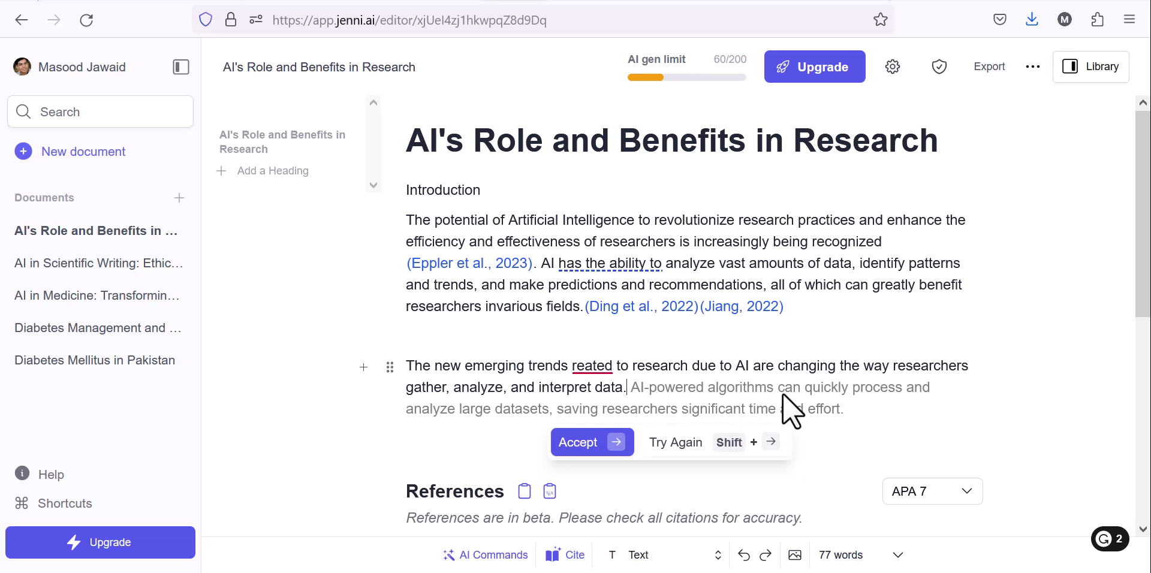
click(577, 453)
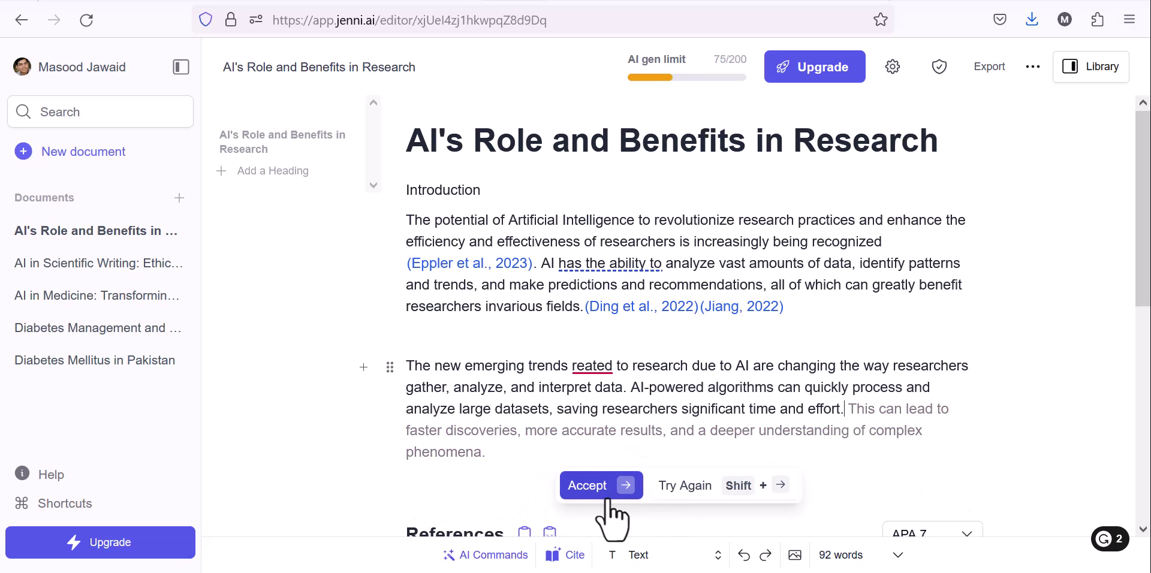
Add an AI-generated opposing argument after the sentence on AI-powered algorithms and accept the suggested follow-up about a balanced approach
click(493, 556)
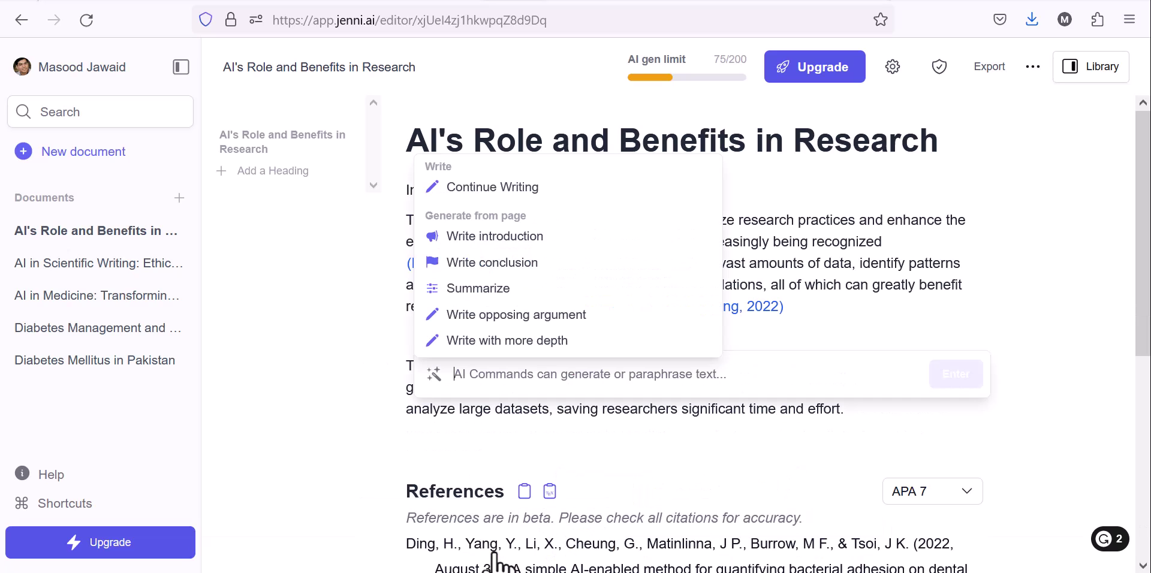
click(502, 316)
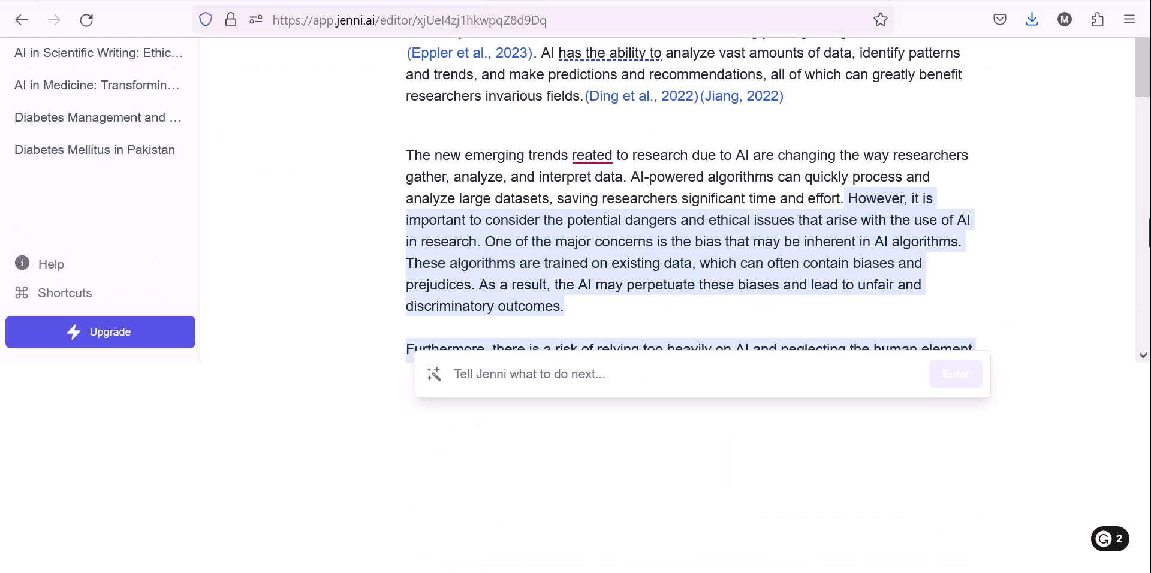
click(917, 207)
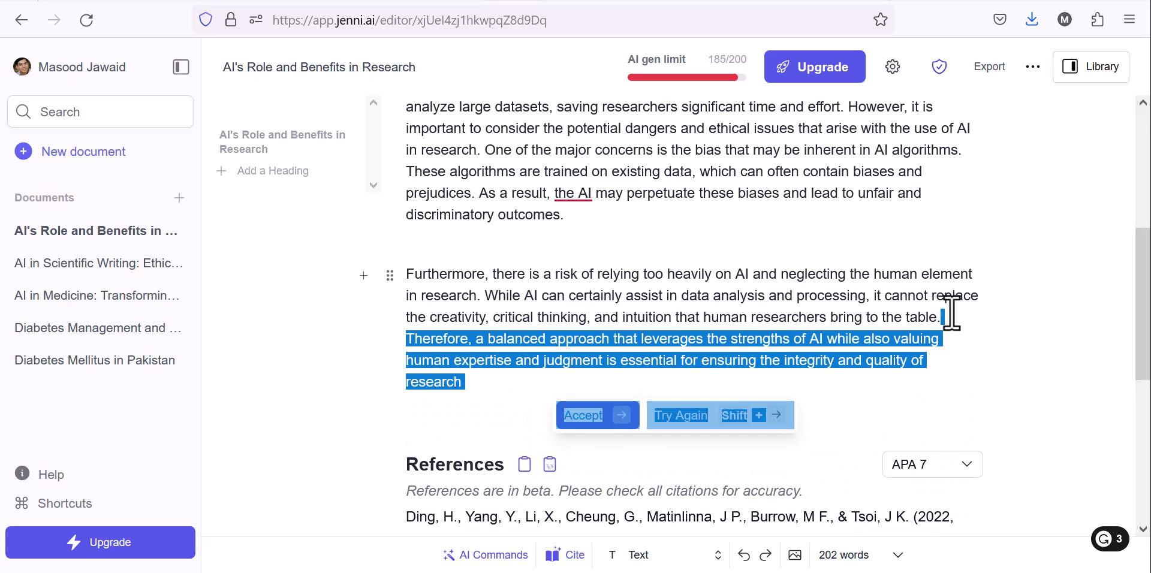
click(605, 424)
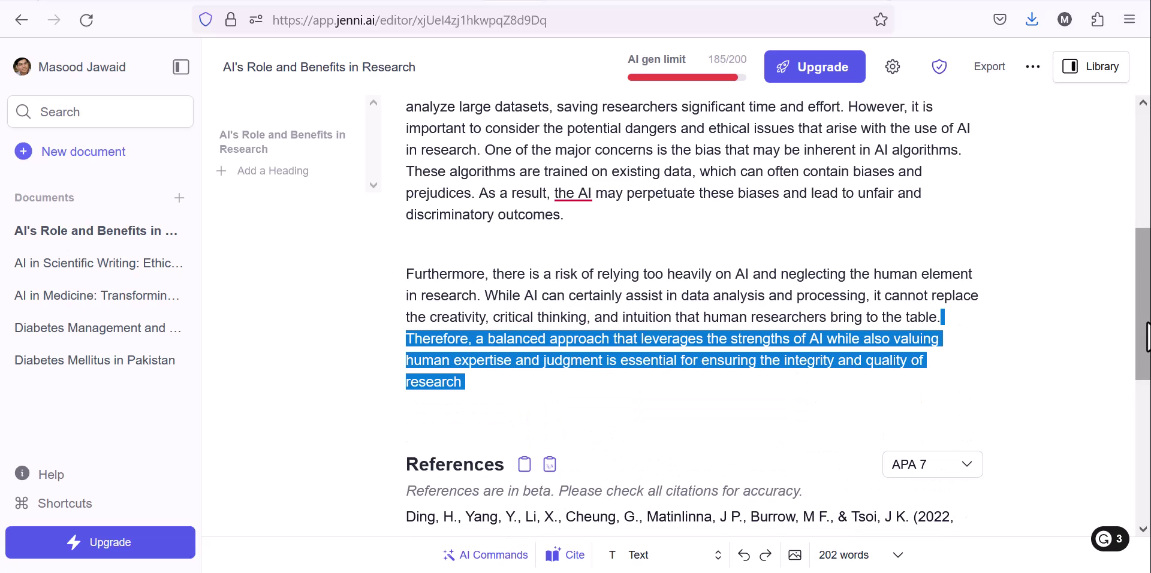
Delete the sentence about a balanced approach and add AI text written with more depth after "human researchers bring to the table."
scroll(1145, 353, down, 3)
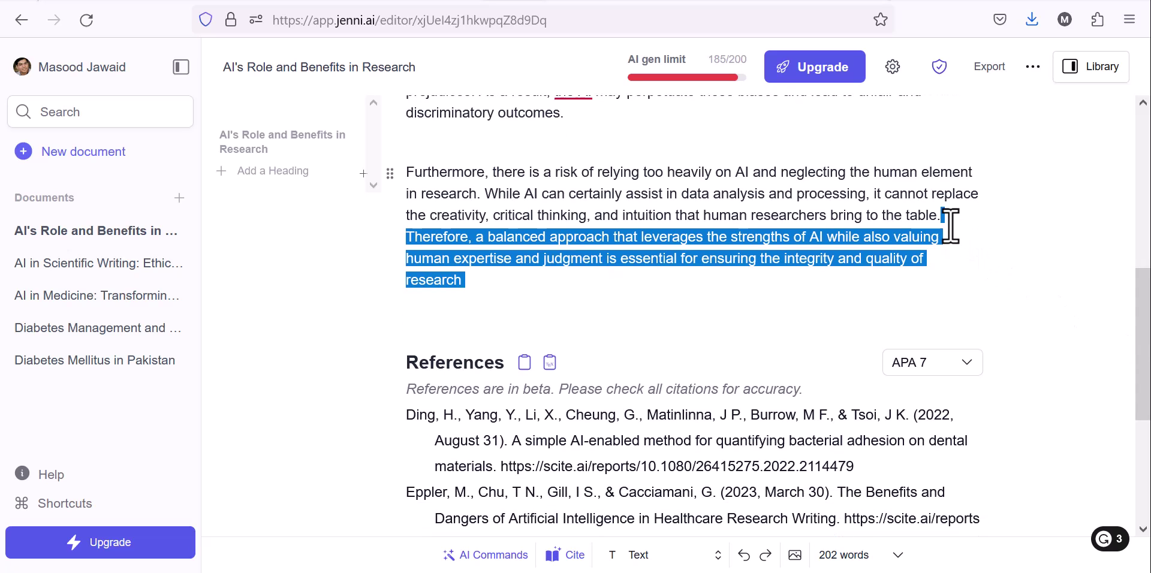
key(BackSpace)
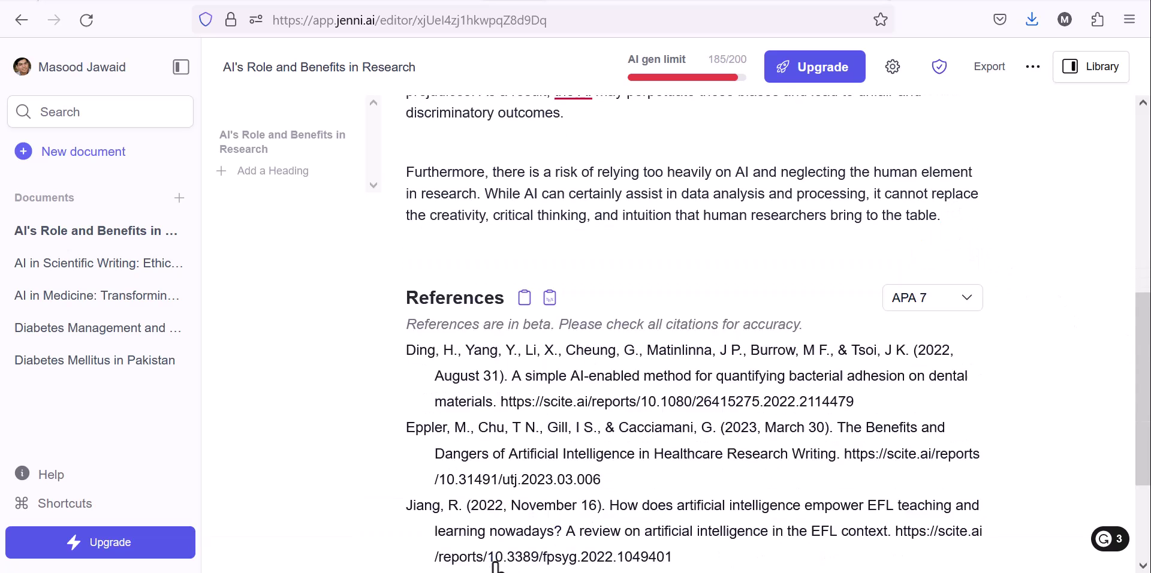
key(slash)
click(499, 472)
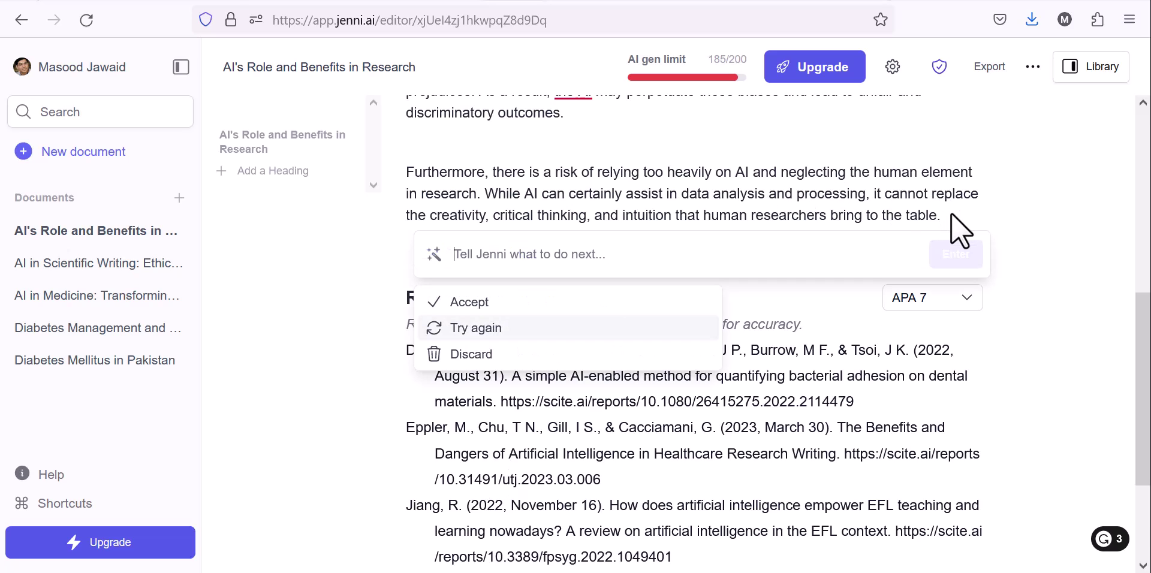
key(Return)
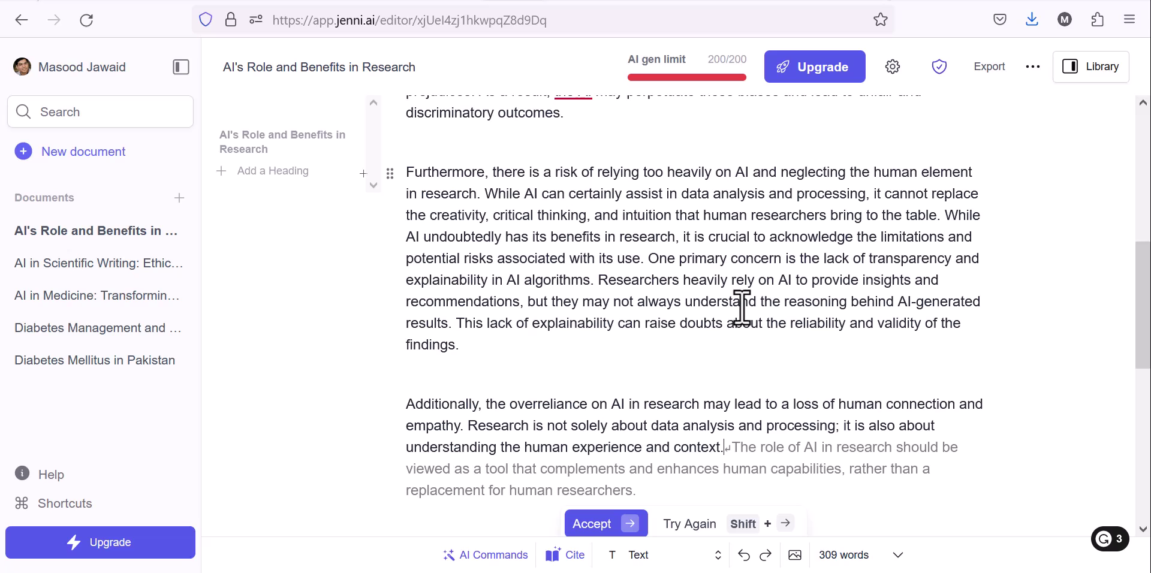
click(499, 553)
key(/)
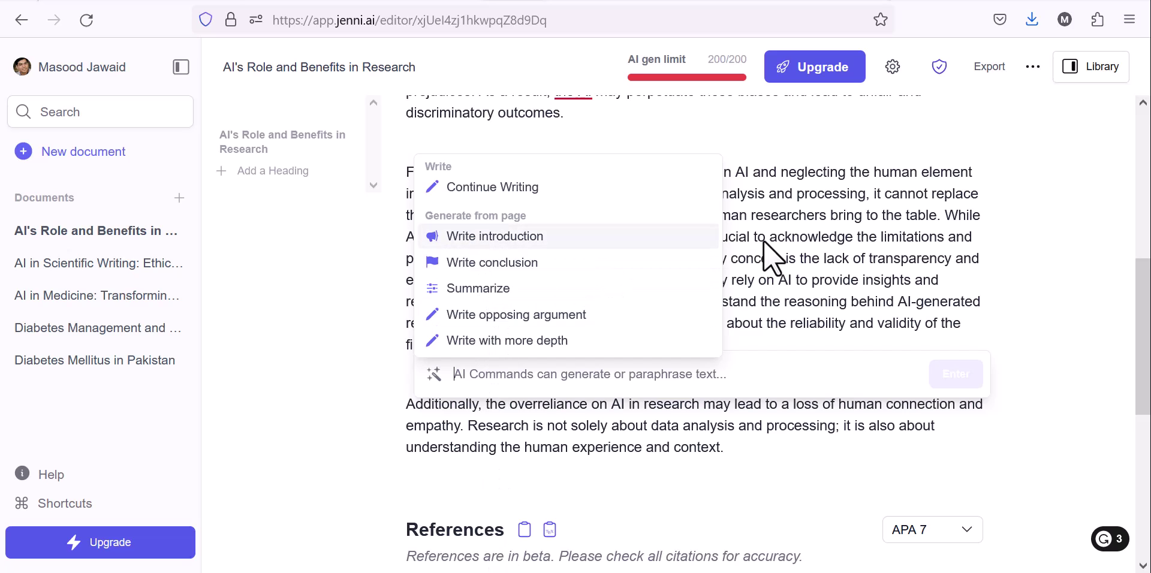
key(Escape)
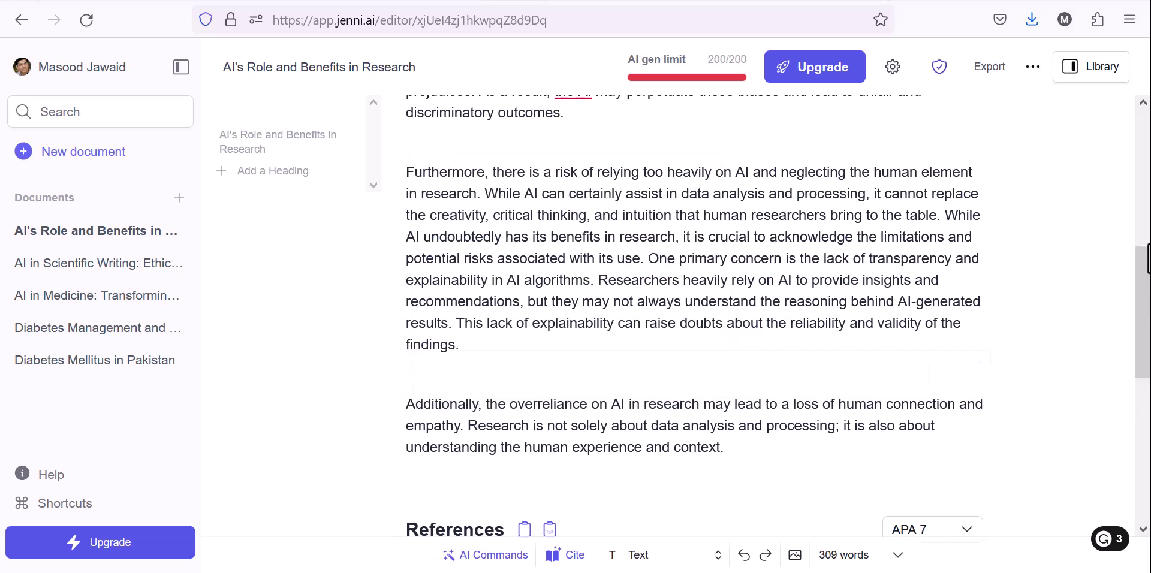
Try to rewrite the sentence about relying too heavily on AI with more depth, regenerate it once and discard the suggestions
scroll(507, 329, up, 3)
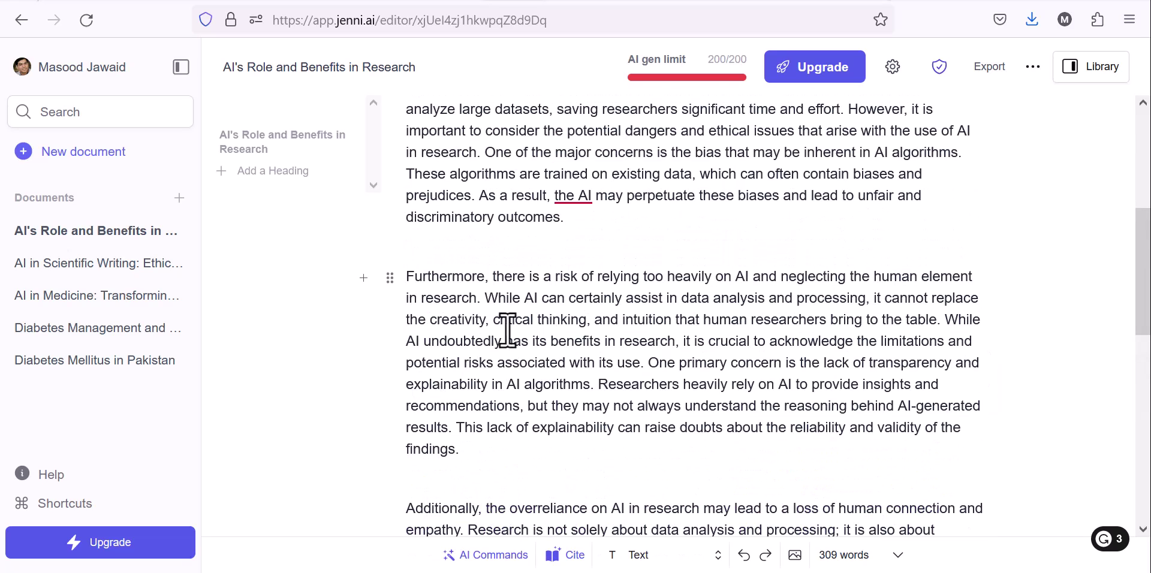
drag(408, 279, 481, 298)
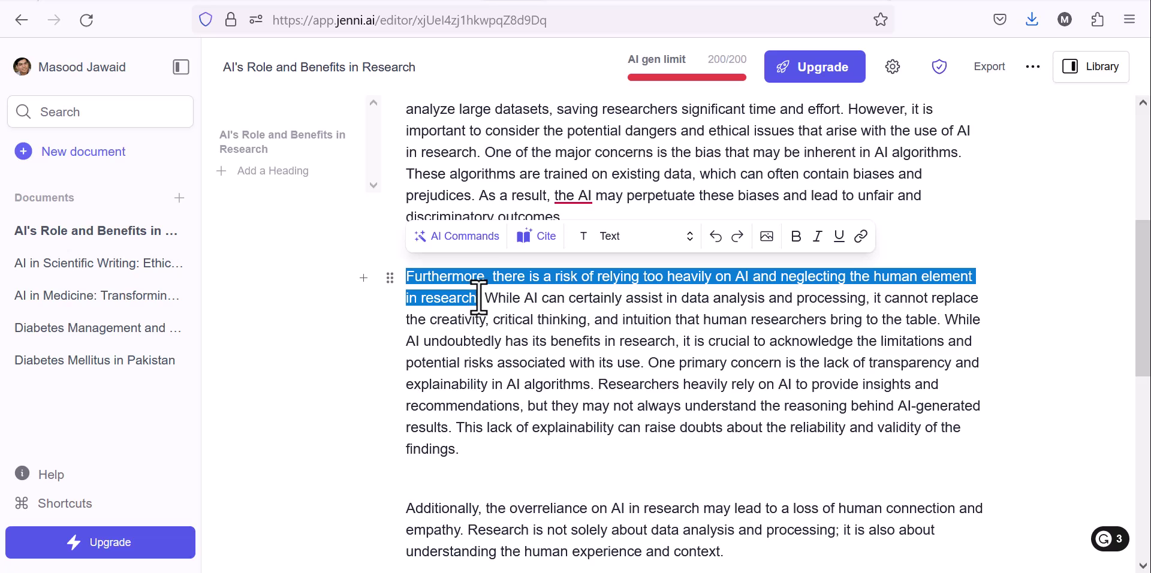
click(468, 238)
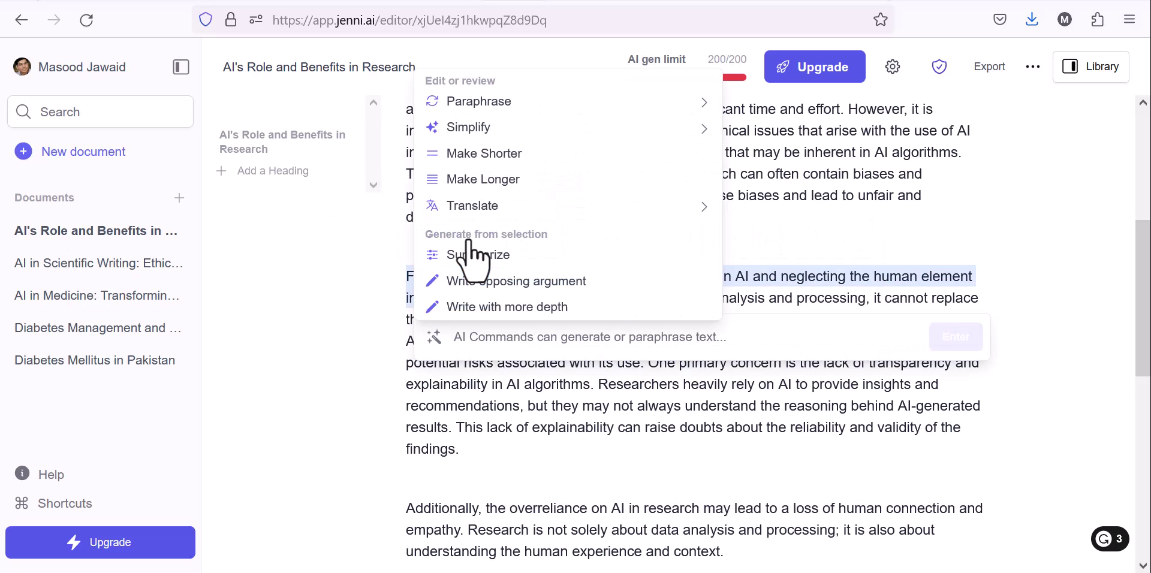
mouse_move(489, 127)
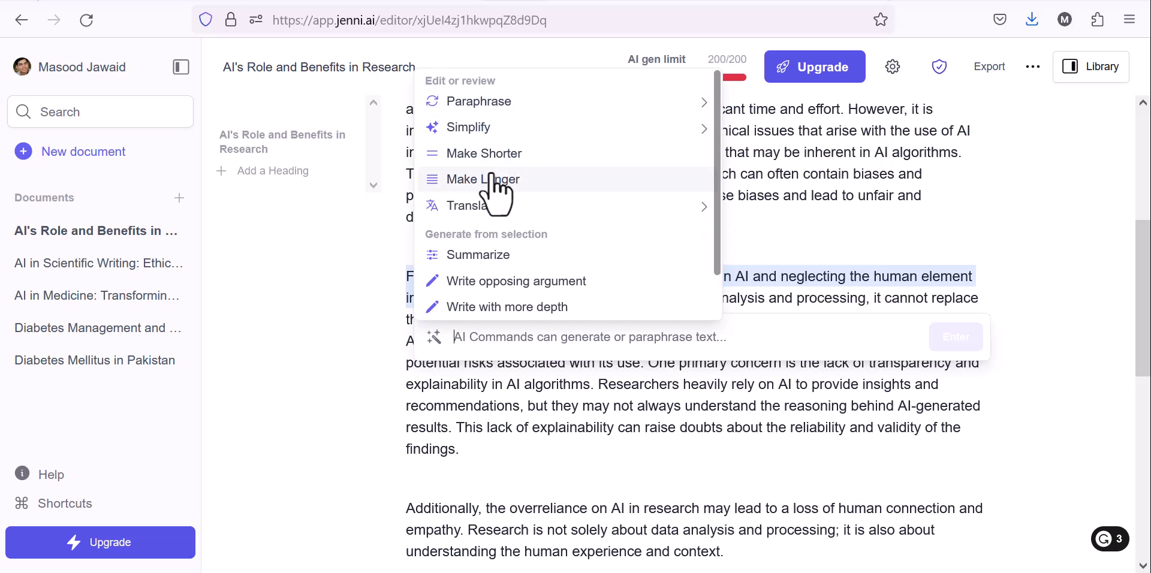
mouse_move(493, 202)
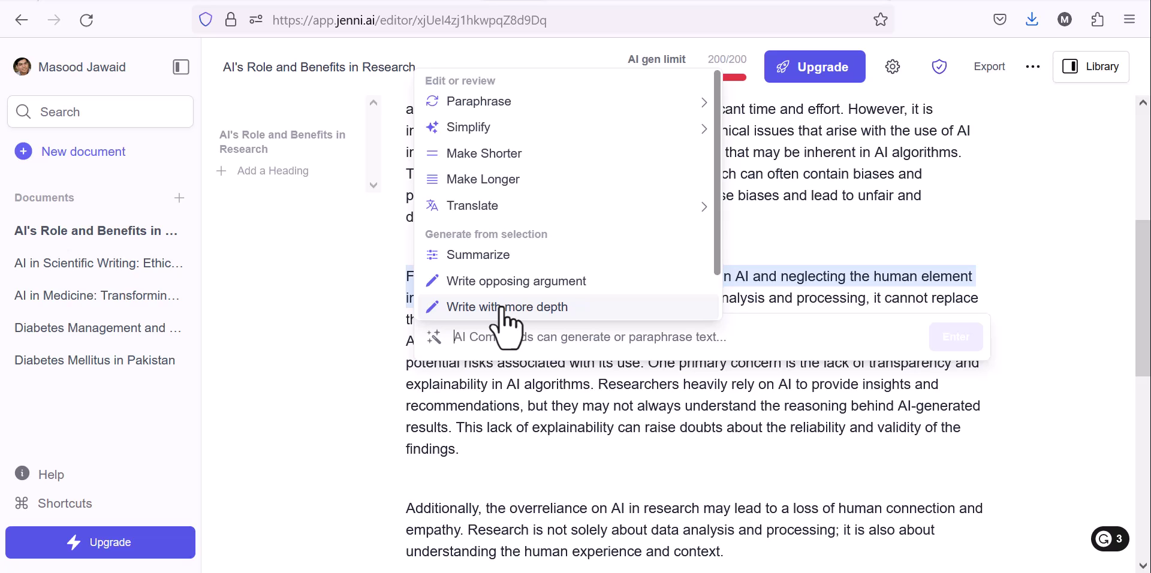
click(506, 307)
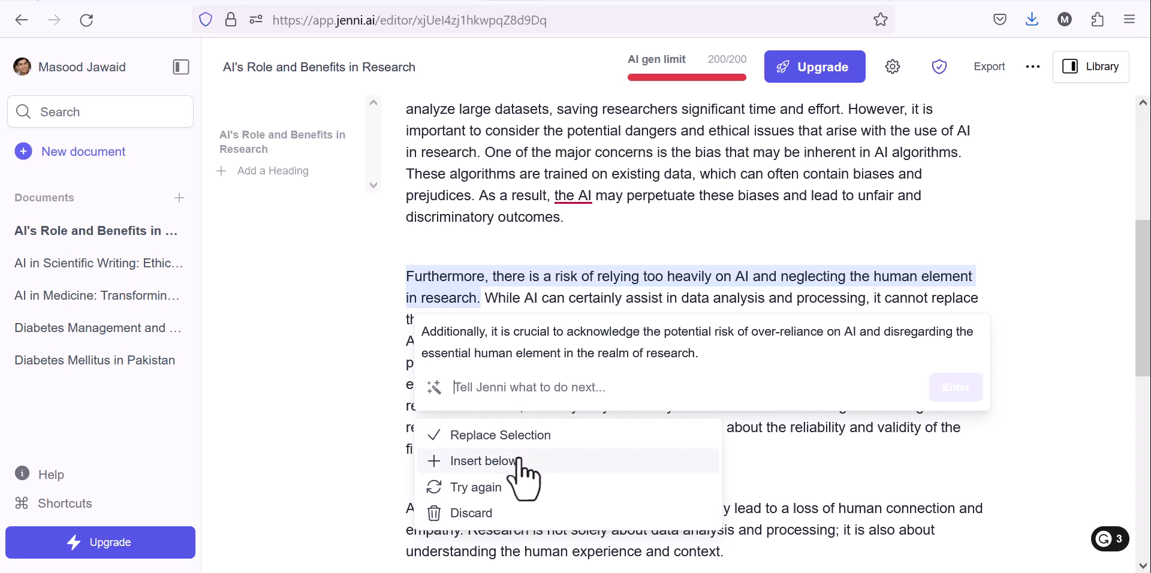
click(507, 514)
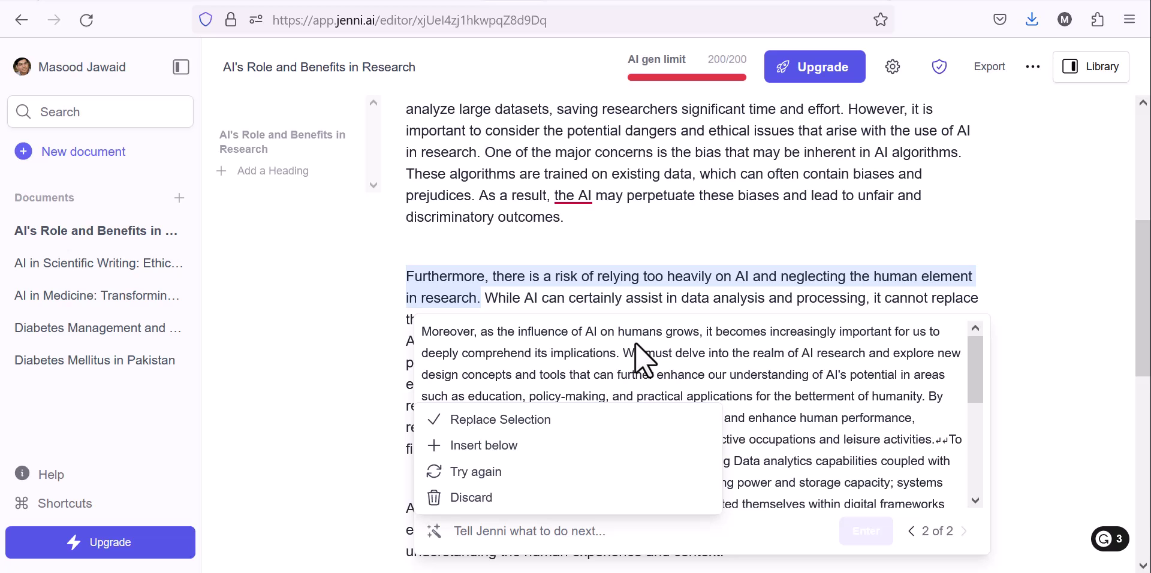
click(461, 502)
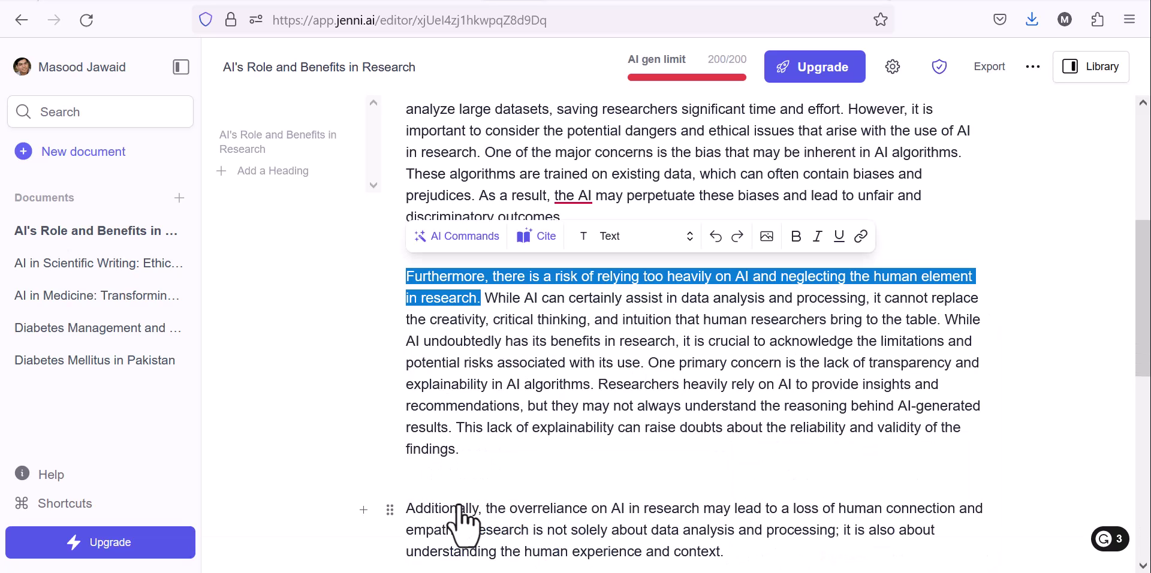
click(560, 426)
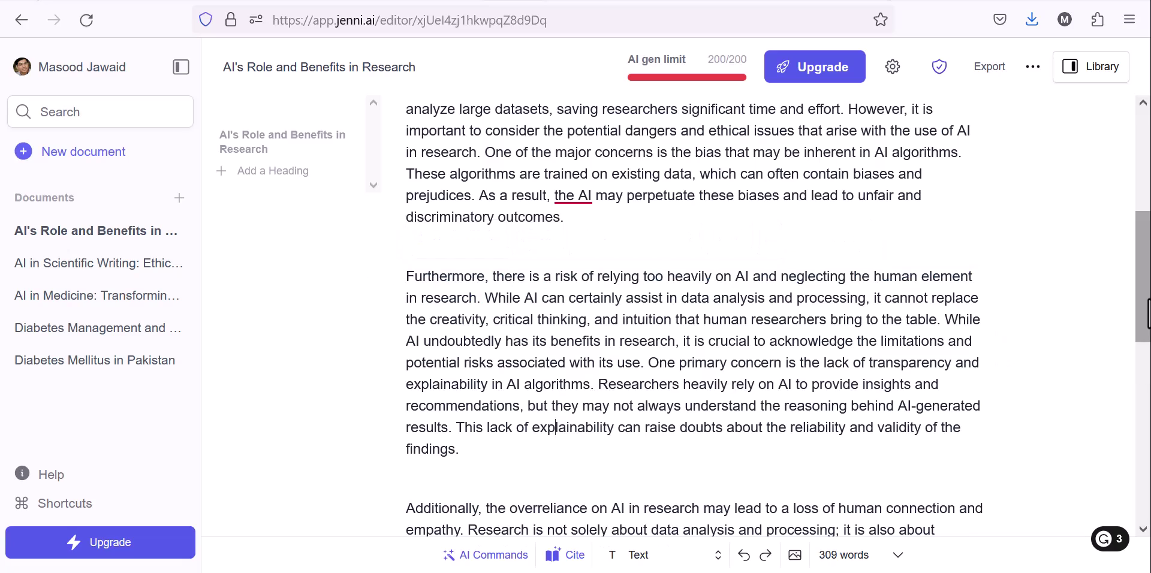
Open the plagiarism check for the article and dismiss it without running it
drag(1148, 317, 1148, 465)
scroll(1145, 290, up, 4)
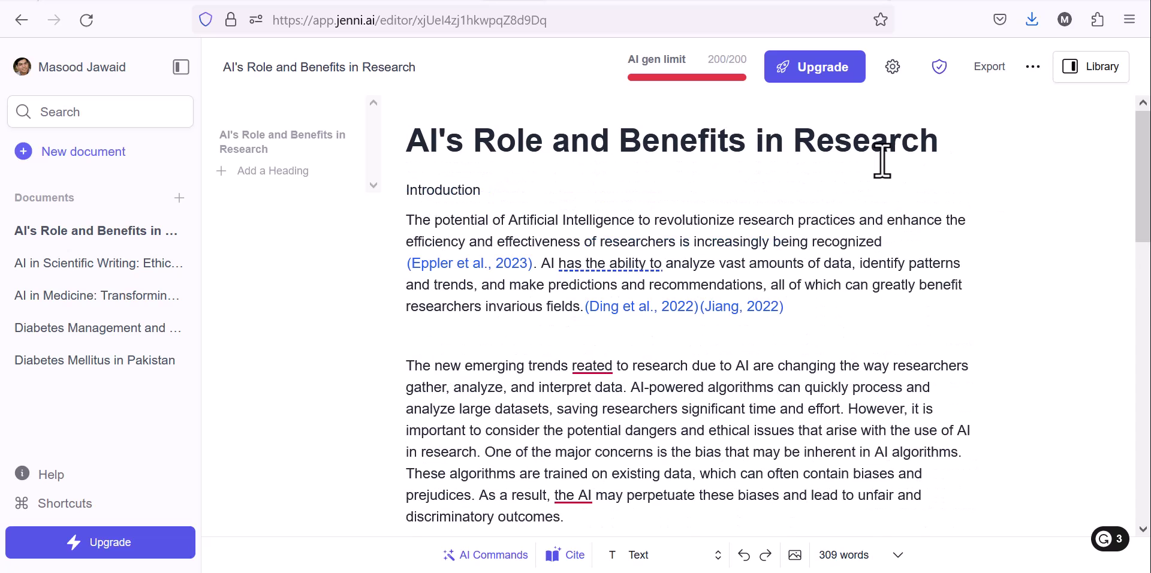
click(941, 78)
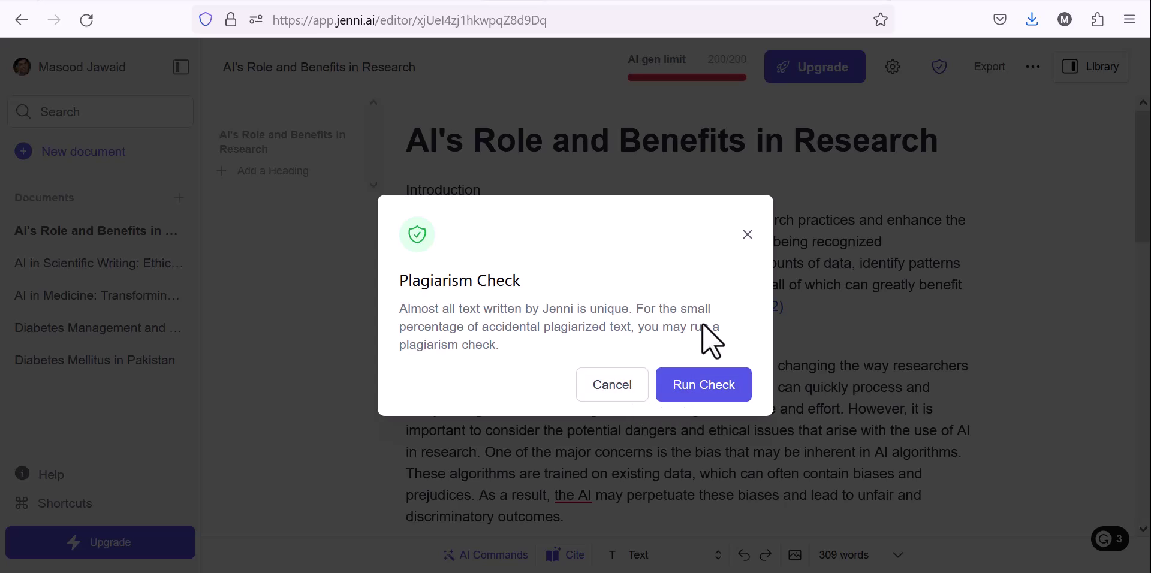
click(747, 234)
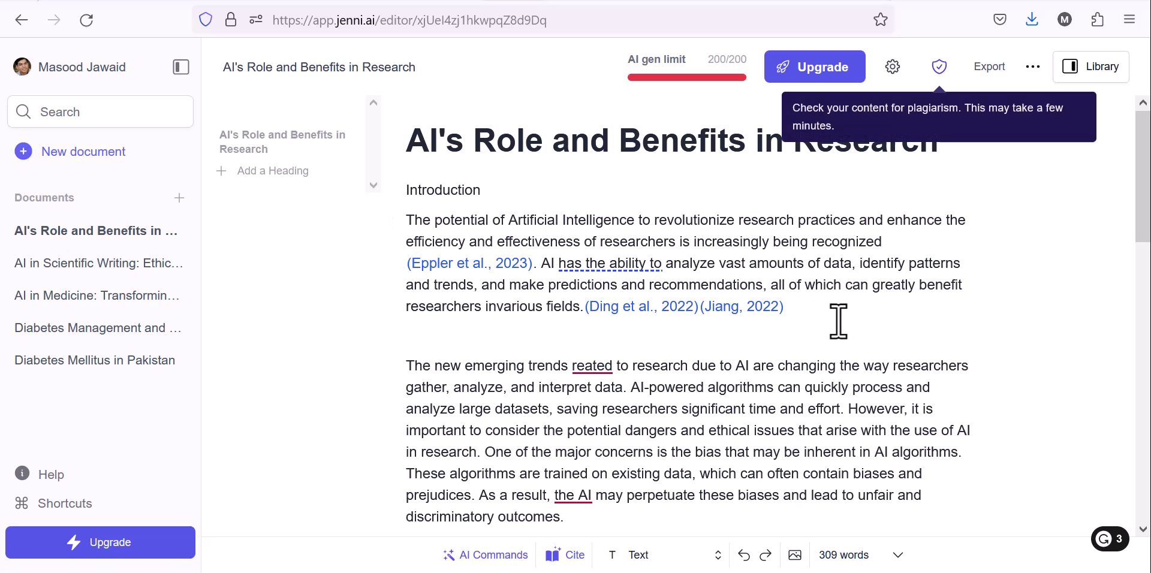
Look at the document's word and heading counts, the available text styles and the AI commands near the end of the article
drag(1142, 207, 1145, 378)
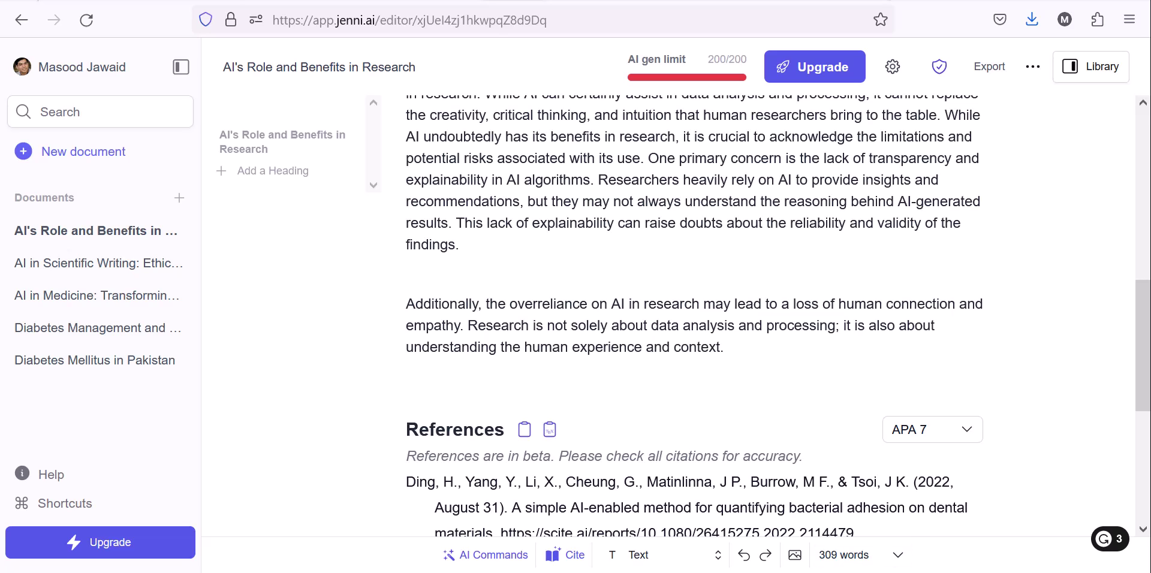
click(858, 556)
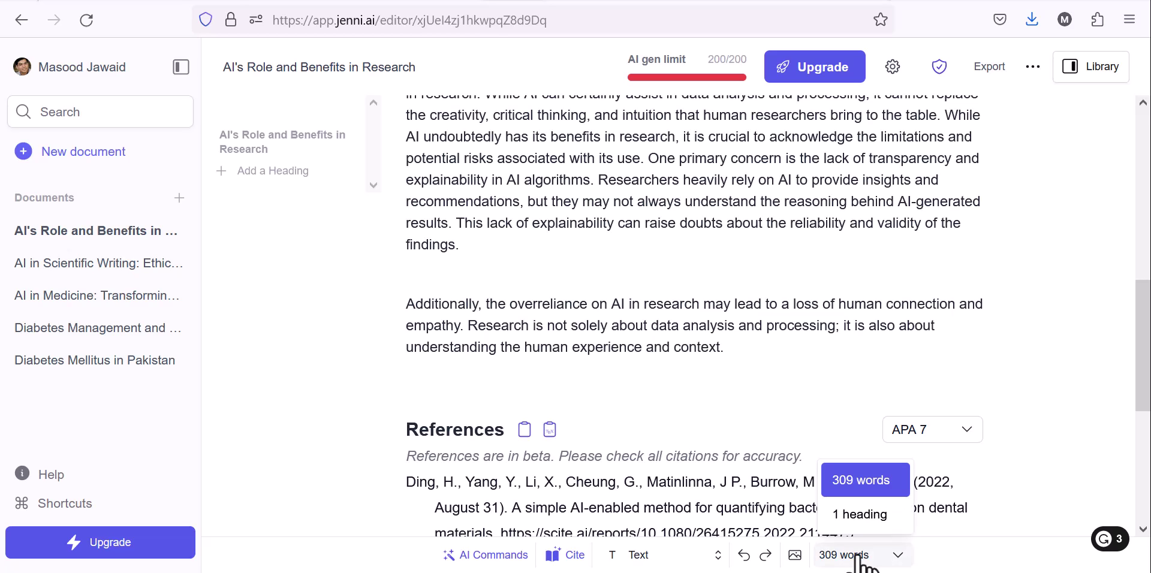
click(678, 554)
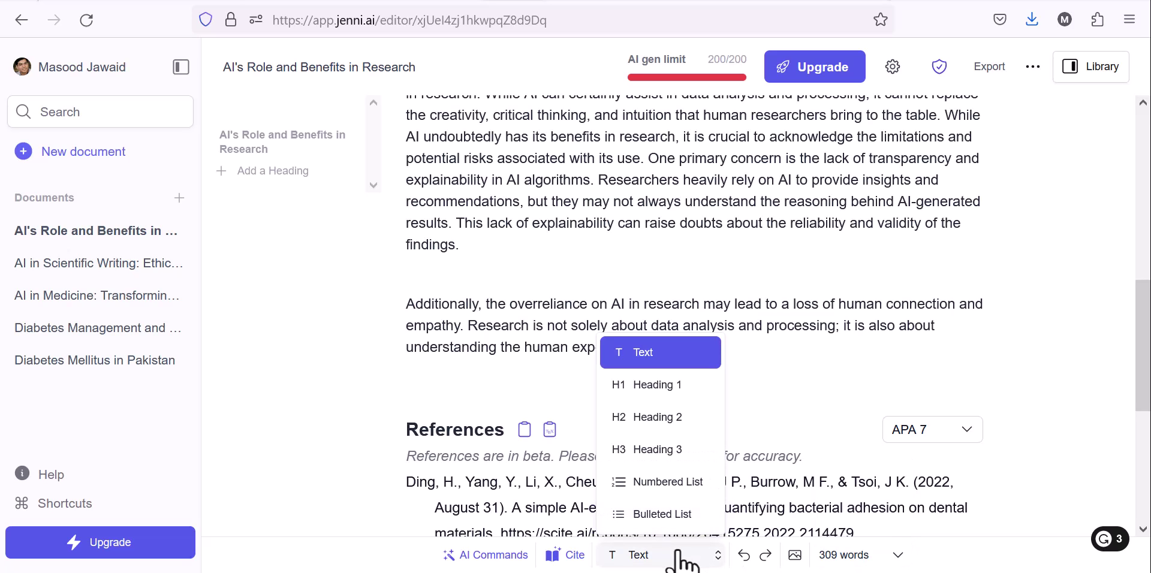
click(509, 556)
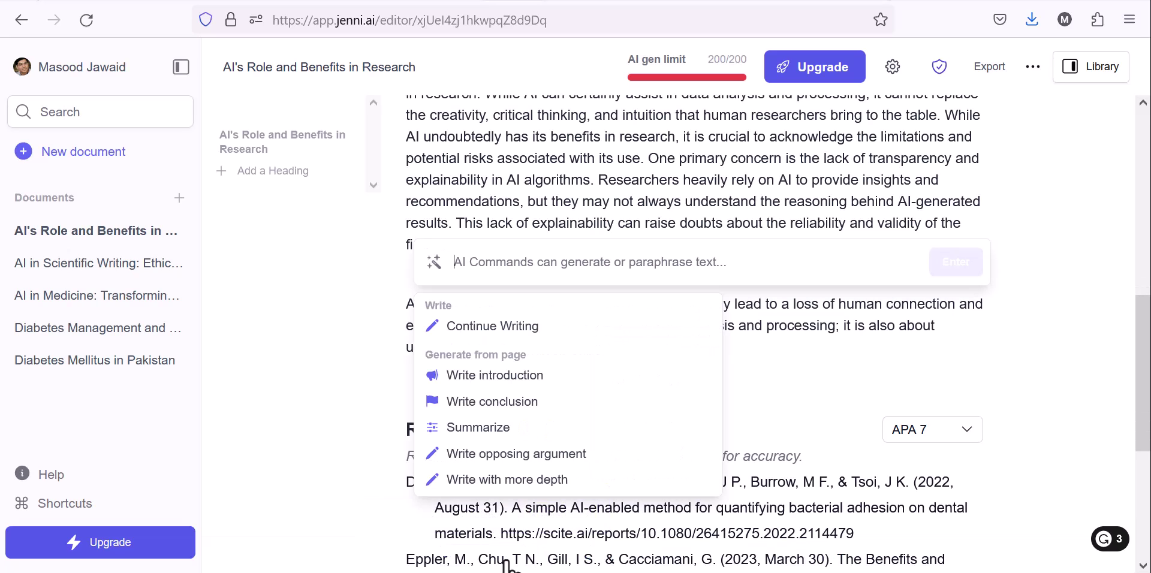
click(766, 422)
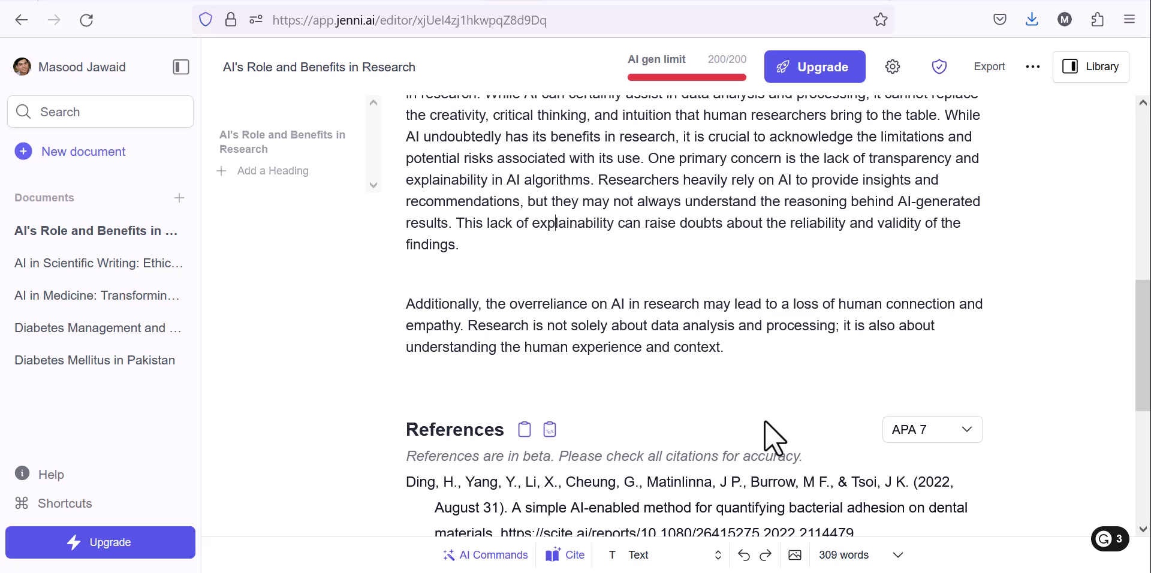
Open the source library and view its collections
click(1076, 75)
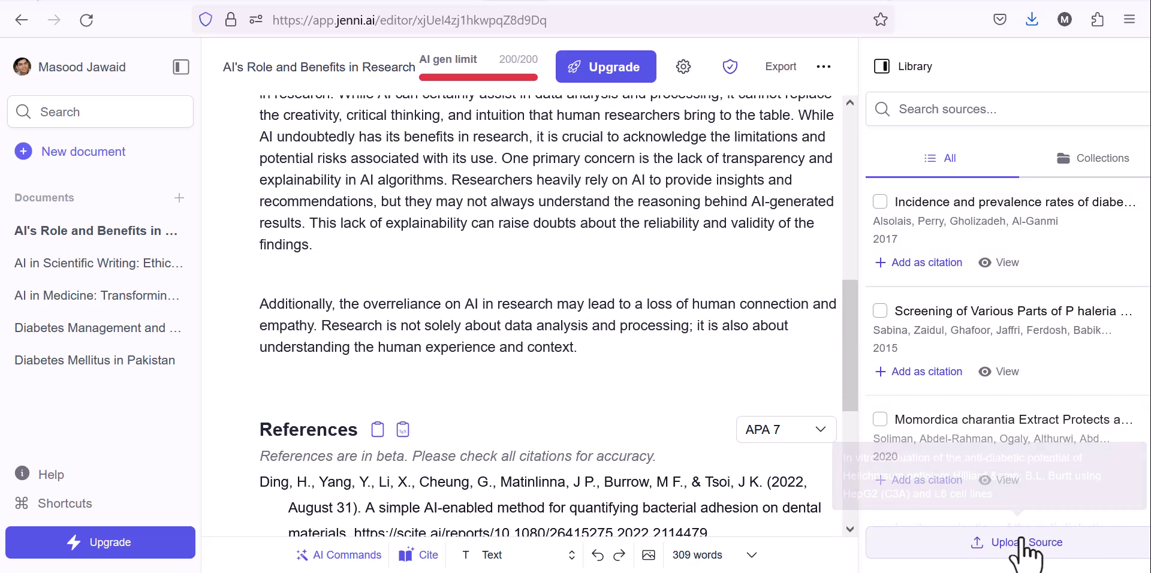
click(1106, 159)
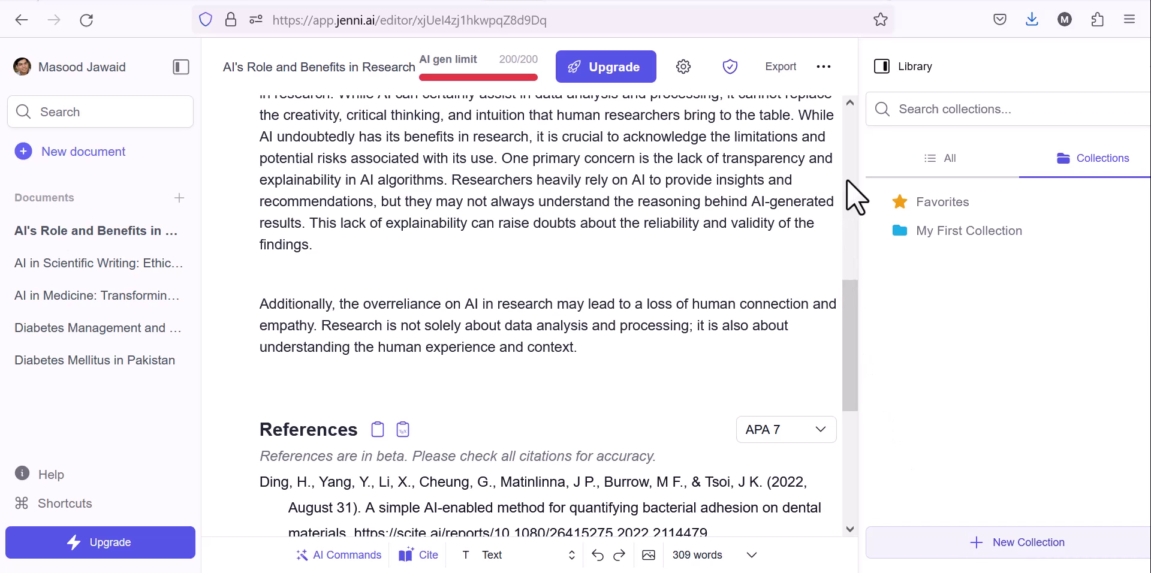
Export the article as a Word (.docx) file and open the downloaded ai_s_role_and_benefits_in_research.docx in Word
drag(847, 178, 847, 120)
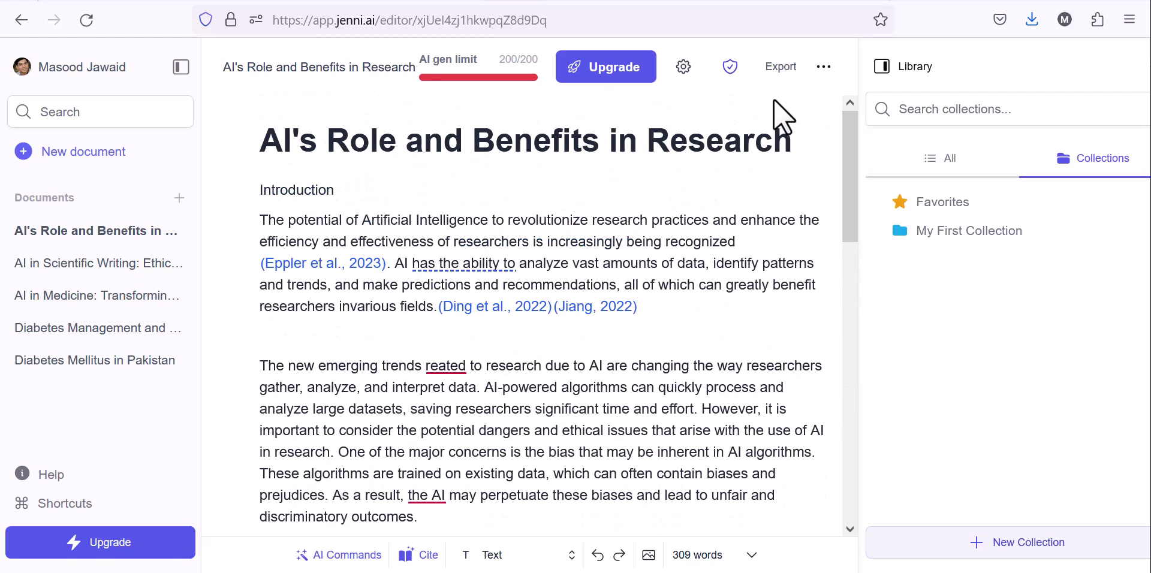
click(780, 67)
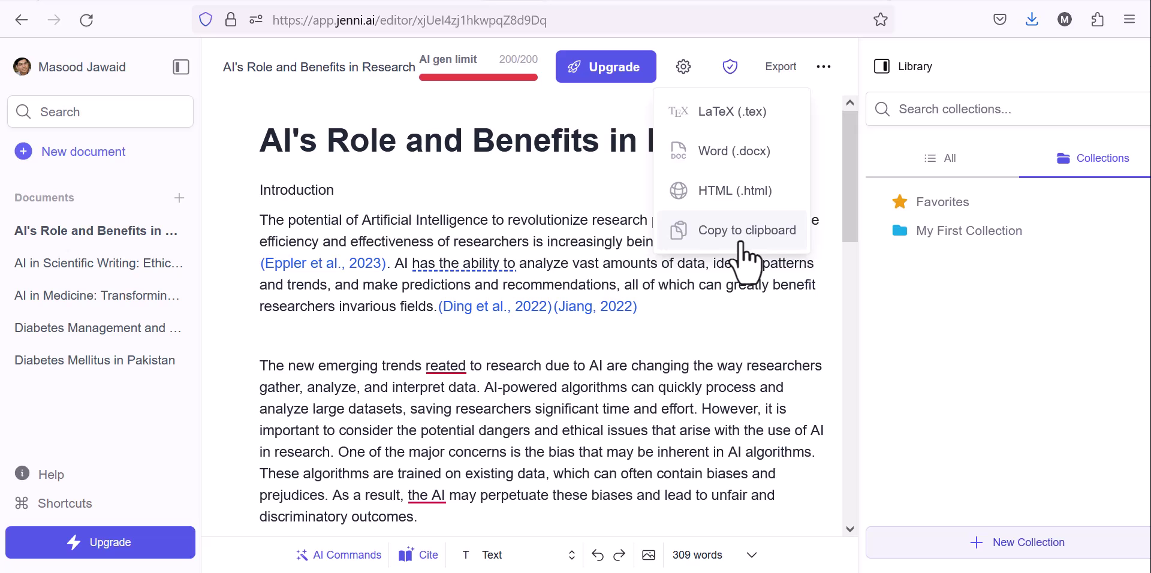
click(733, 162)
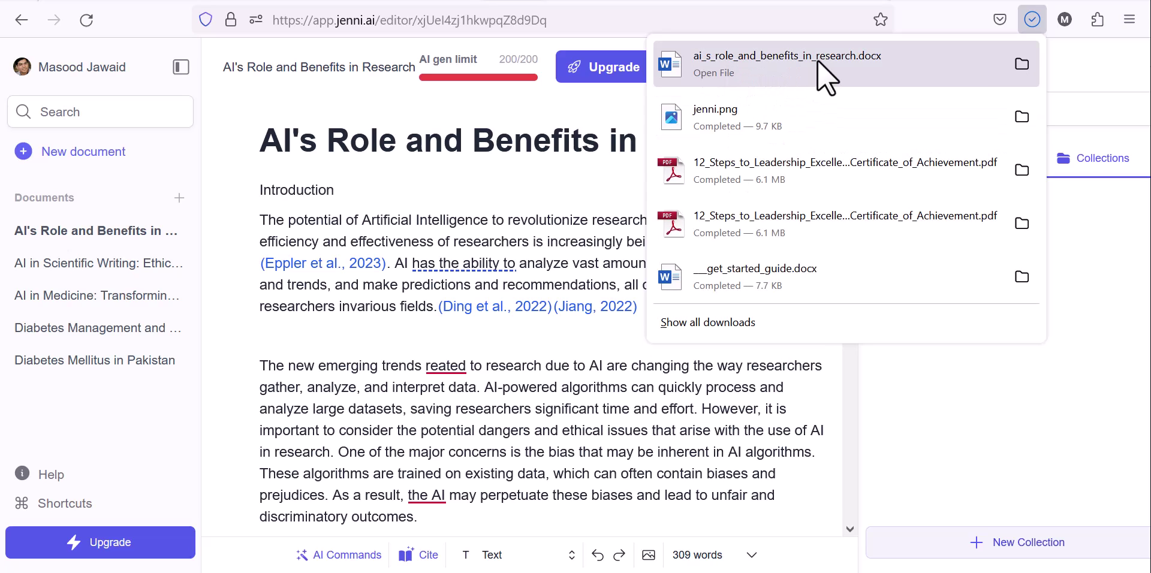
click(747, 62)
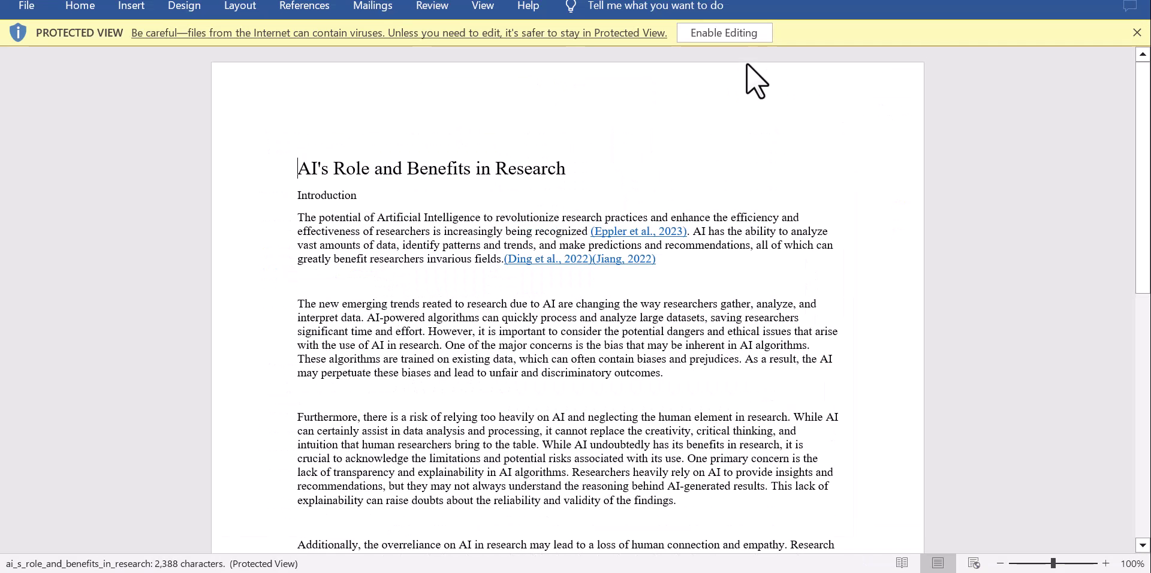
Review the exported article from the introduction through the references and enable editing
click(759, 193)
key(Down)
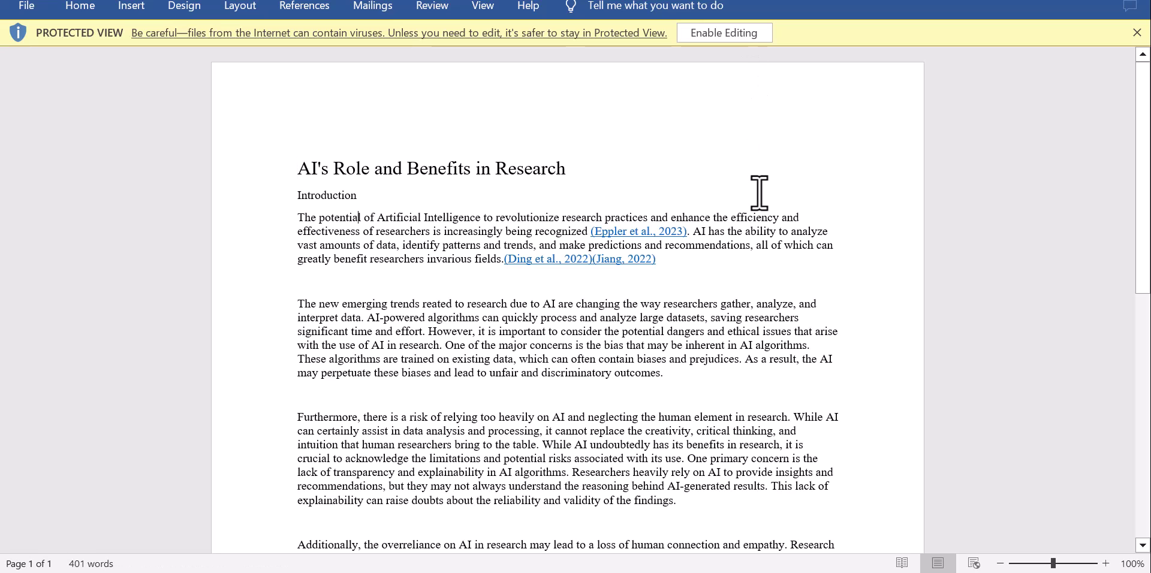
key(Down)
key(Down)
key(Down)
key(Down)
key(Down)
key(Down)
key(Down)
key(Down)
key(Down)
key(Down)
key(Down)
key(Down)
key(Down)
key(Down)
key(Down)
key(Down)
key(Down)
key(Down)
key(Down)
key(Down)
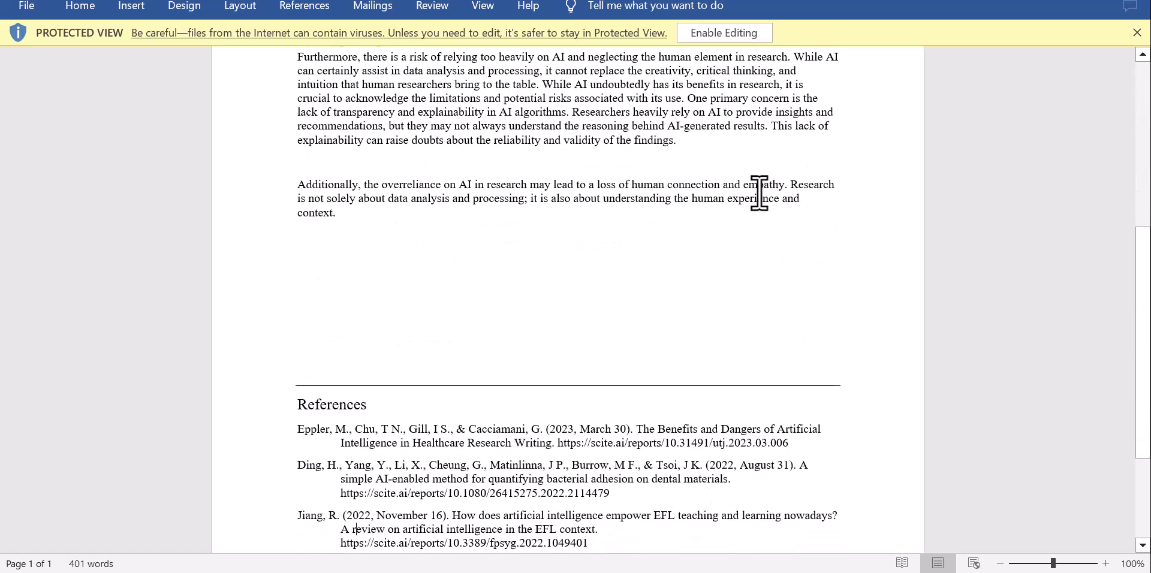
key(Up)
key(Up)
key(Up)
key(Up)
key(Up)
key(Up)
key(Up)
key(Up)
key(Up)
key(Up)
key(Up)
key(Up)
key(Up)
key(Up)
key(Up)
key(Up)
key(Up)
key(Up)
key(Up)
key(Up)
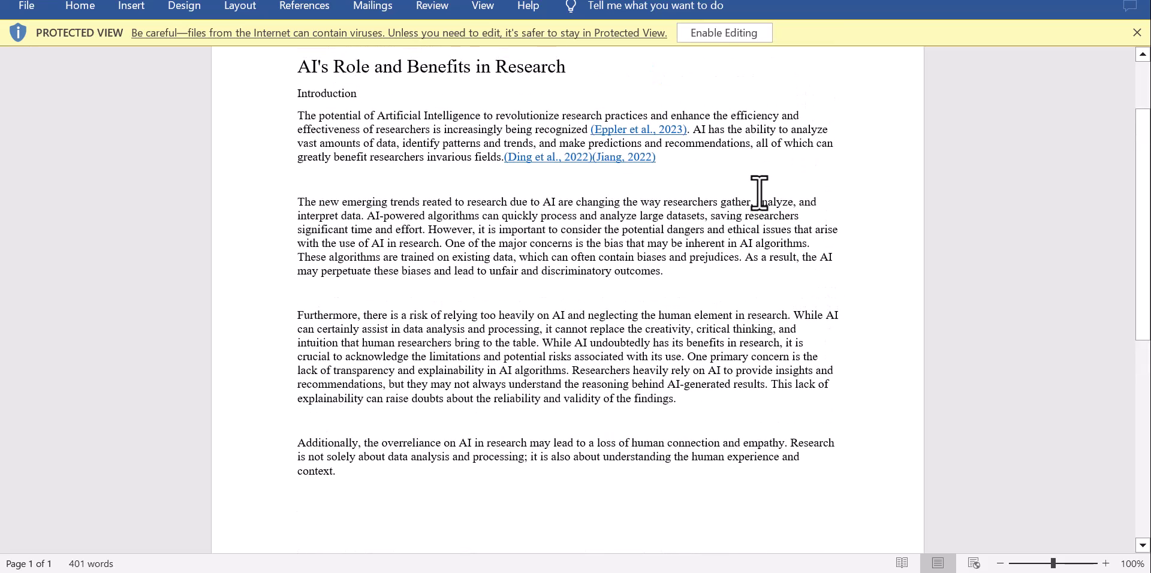
click(721, 34)
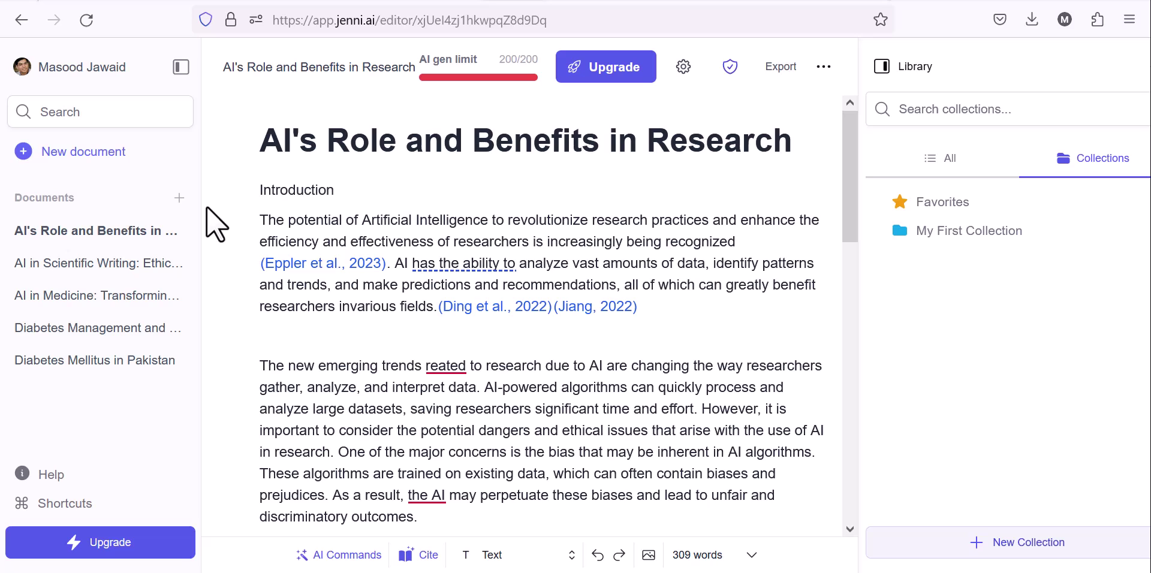
Return to Jenni, turn off Autocomplete in the document settings and bring the settings up again
click(686, 68)
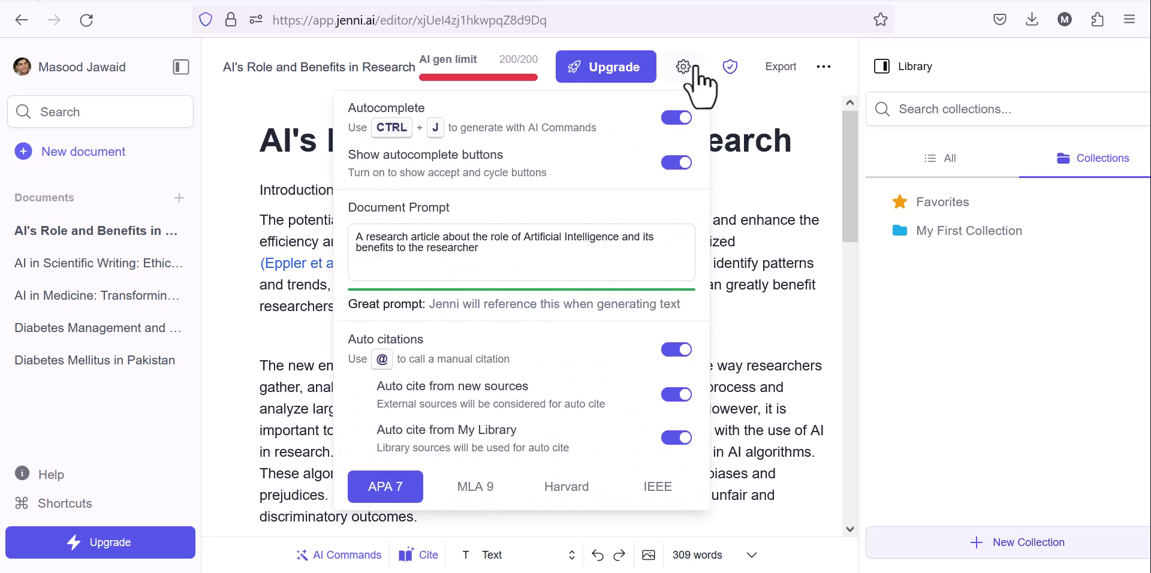
click(676, 118)
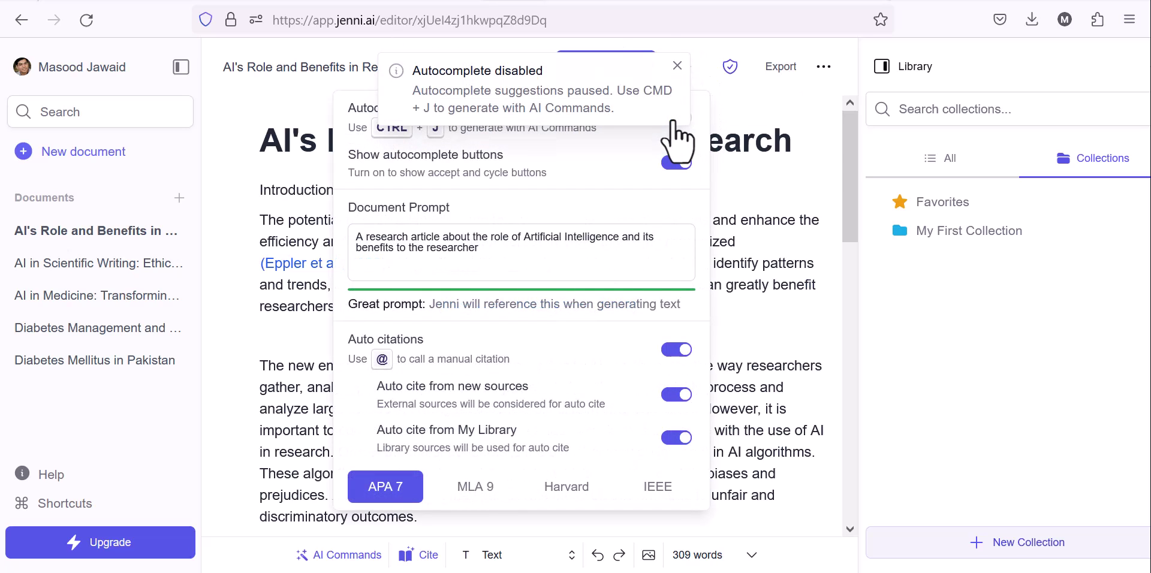
click(678, 66)
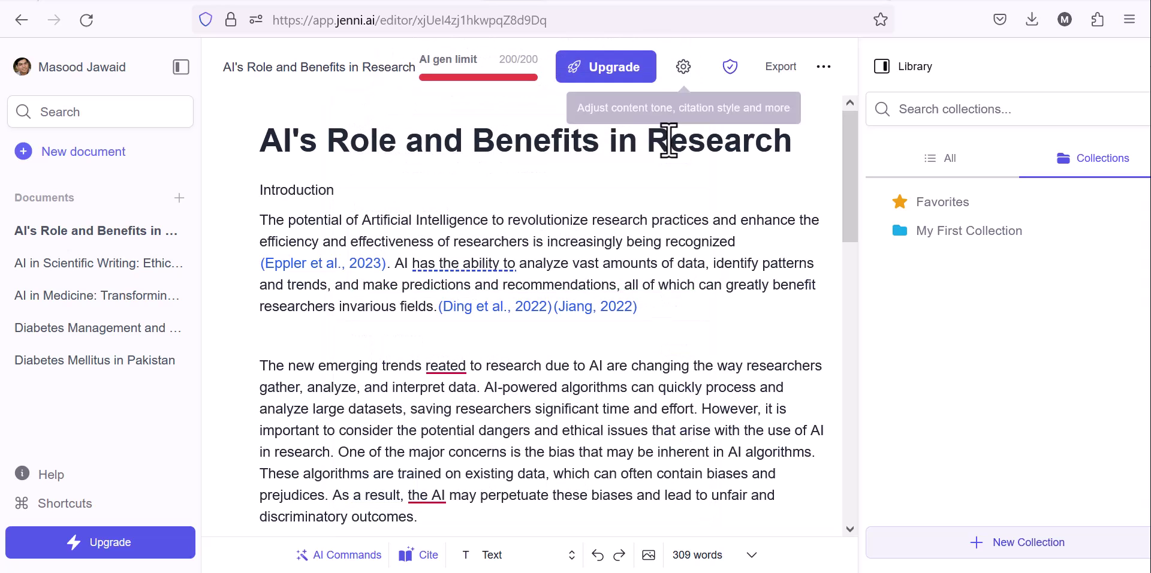
click(684, 71)
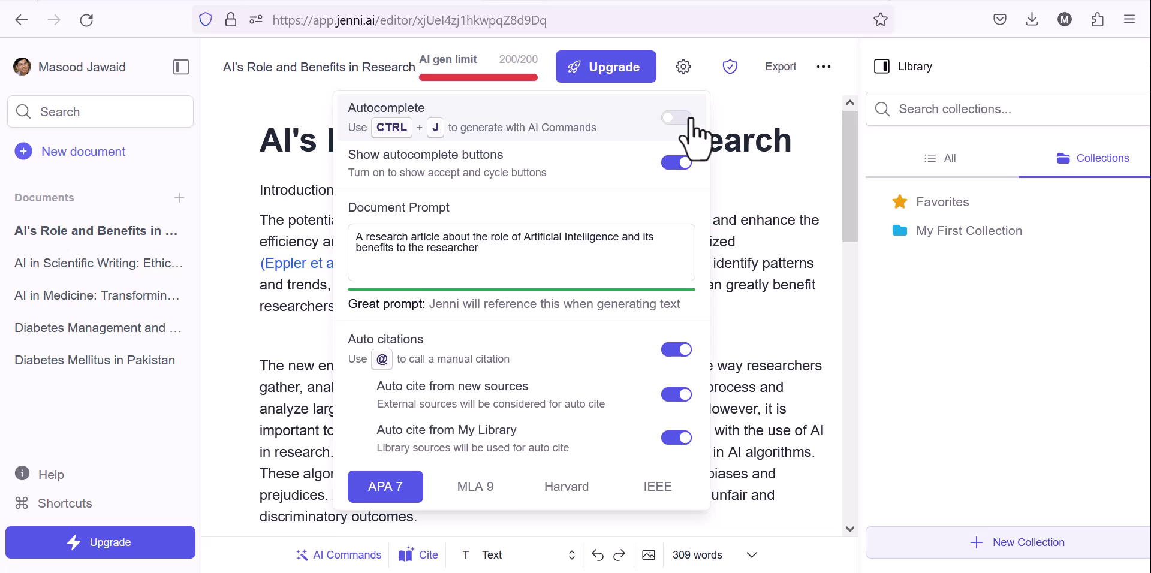
click(378, 560)
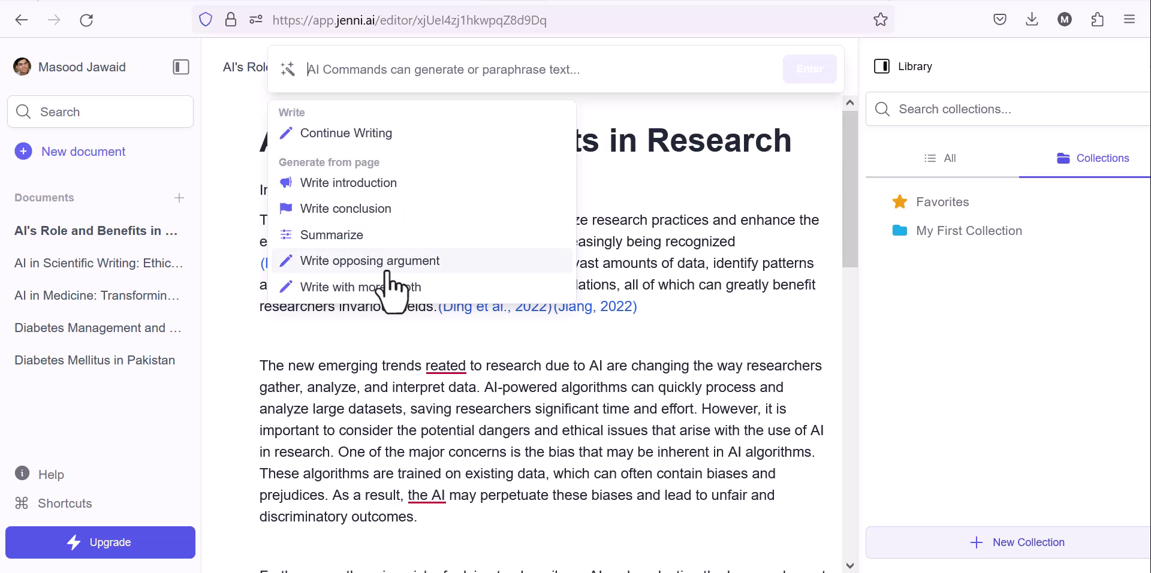
key(Escape)
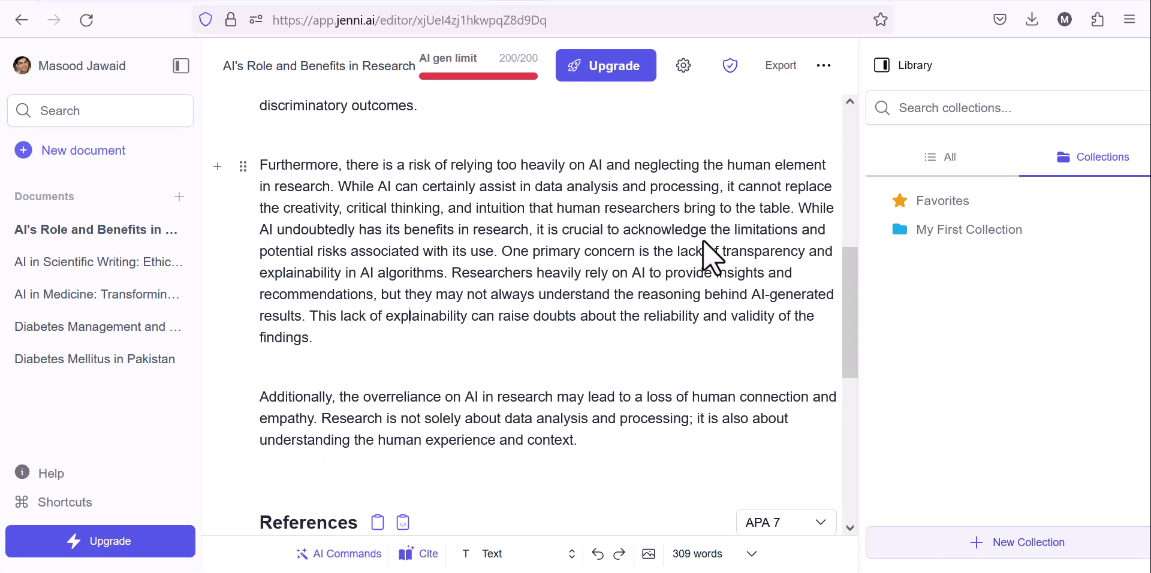